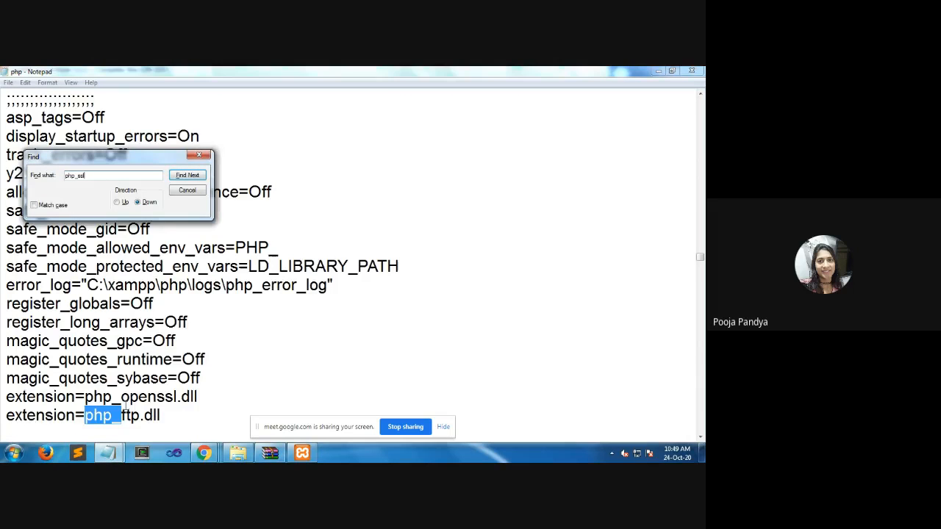
Search the php configuration file for "php_intl", both downward and upward from the php_openssl.dll extension line
{"action": "left_click", "coordinate": [127, 390]}
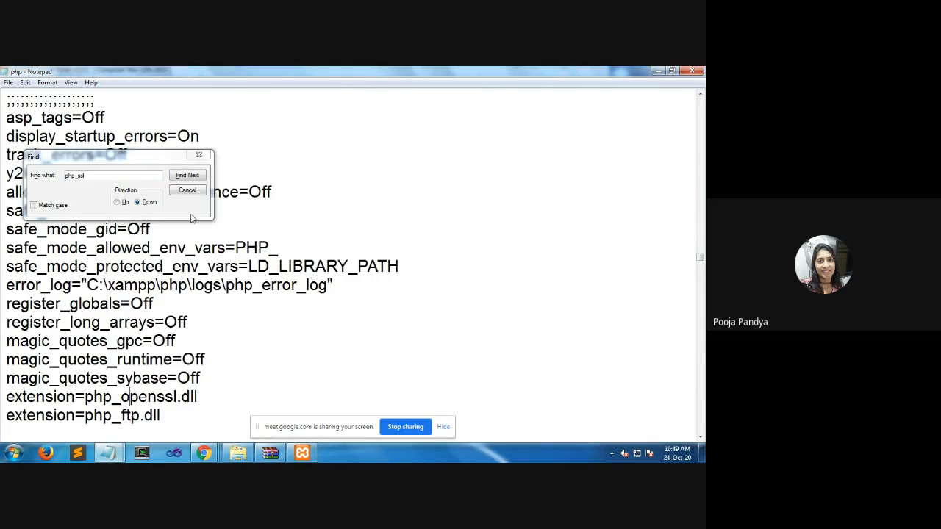
{"action": "scroll", "coordinate": [197, 318], "scroll_direction": "down", "scroll_amount": 4}
{"action": "scroll", "coordinate": [197, 318], "scroll_direction": "down", "scroll_amount": 4}
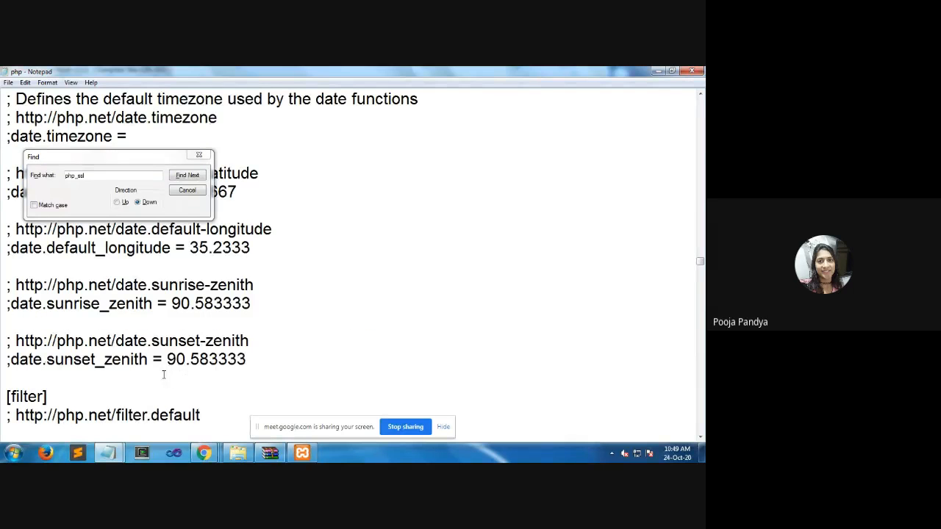
{"action": "scroll", "coordinate": [132, 279], "scroll_direction": "up", "scroll_amount": 5}
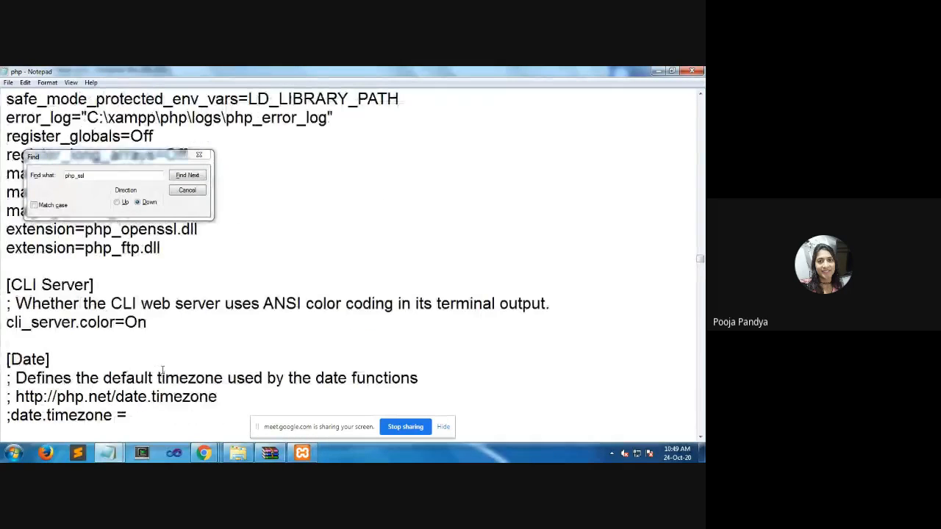
{"action": "left_click_drag", "start_coordinate": [106, 179], "coordinate": [77, 179]}
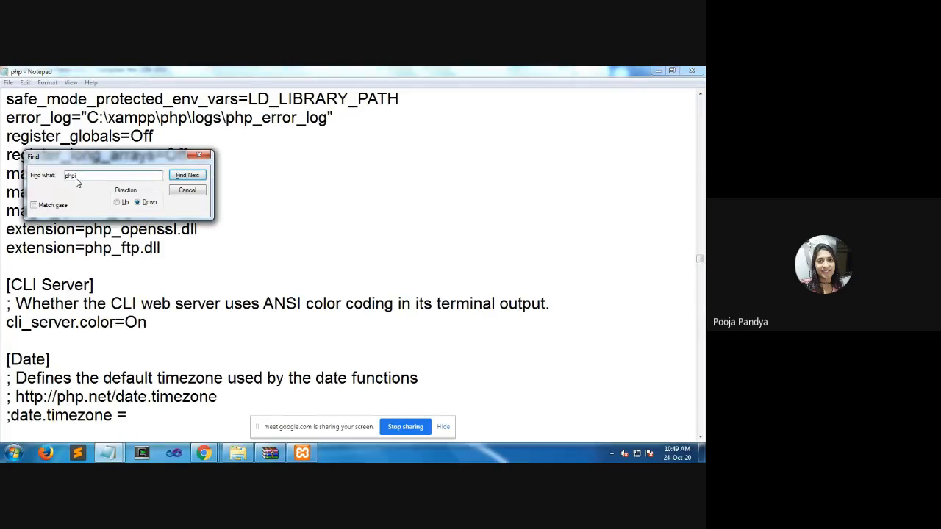
{"action": "key", "text": "Return"}
{"action": "key", "text": "Return"}
{"action": "key", "text": "Return"}
{"action": "key", "text": "Return"}
{"action": "key", "text": "Return"}
{"action": "key", "text": "Return"}
{"action": "key", "text": "Return"}
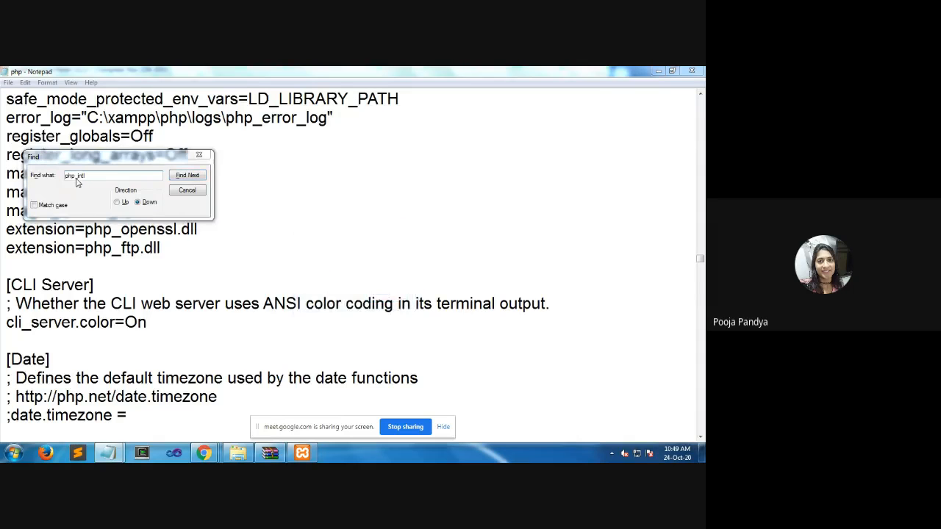
{"action": "key", "text": "Return"}
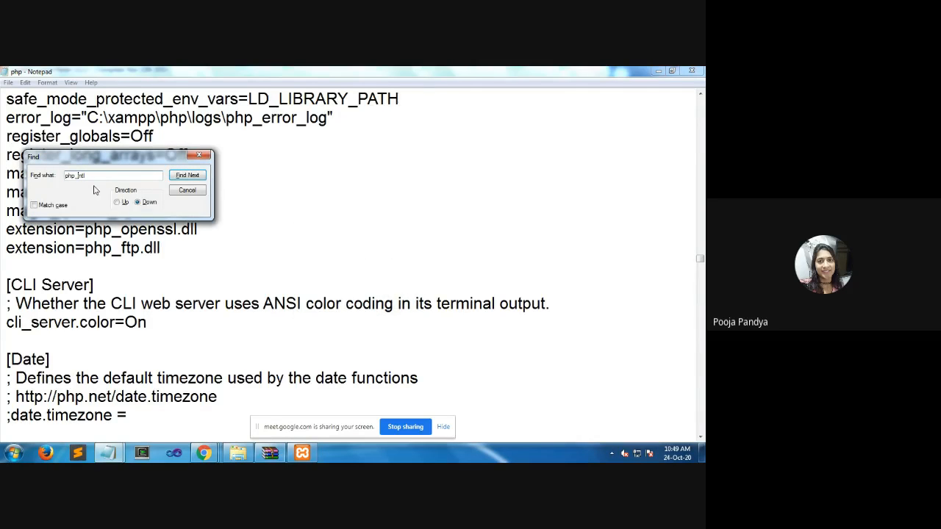
{"action": "left_click", "coordinate": [123, 202]}
{"action": "left_click", "coordinate": [187, 181]}
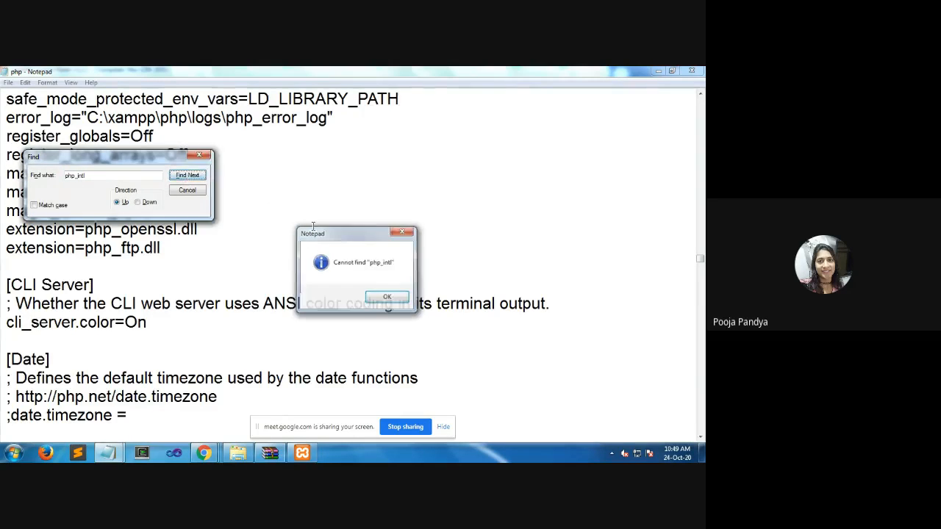
{"action": "key", "text": "Return"}
{"action": "key", "text": "Escape"}
Look through the php configuration file for extension entries, from the list above Module Settings down to the MSSQL section at the end
{"action": "scroll", "coordinate": [287, 256], "scroll_direction": "up", "scroll_amount": 3}
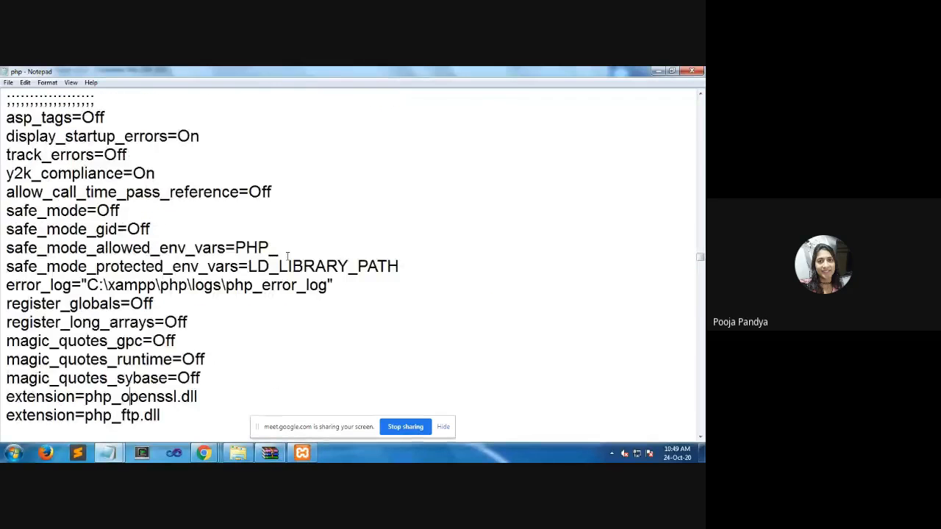
{"action": "scroll", "coordinate": [288, 256], "scroll_direction": "up", "scroll_amount": 4}
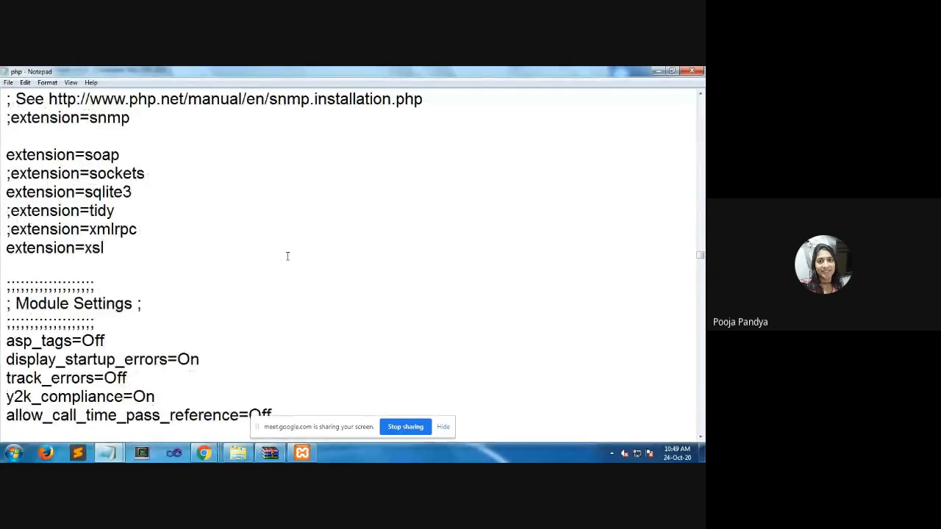
{"action": "scroll", "coordinate": [287, 255], "scroll_direction": "down", "scroll_amount": 20}
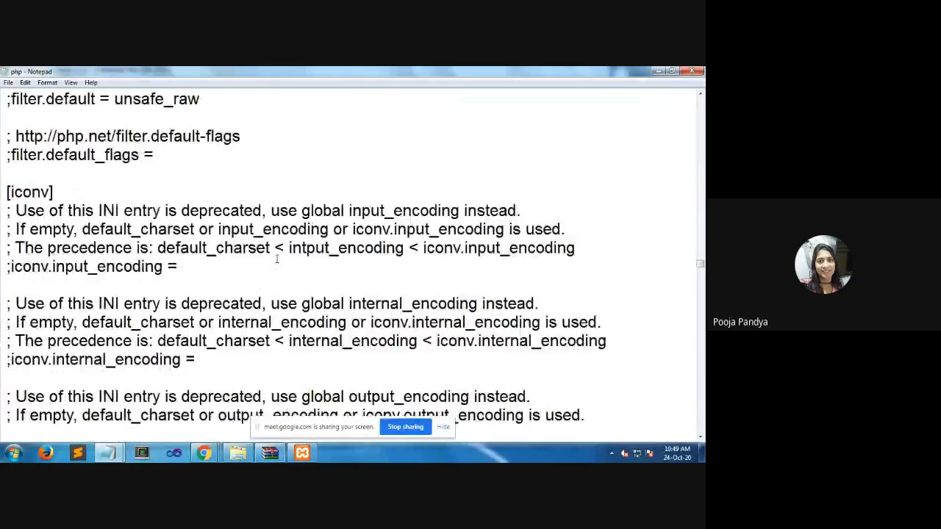
{"action": "scroll", "coordinate": [277, 259], "scroll_direction": "down", "scroll_amount": 20}
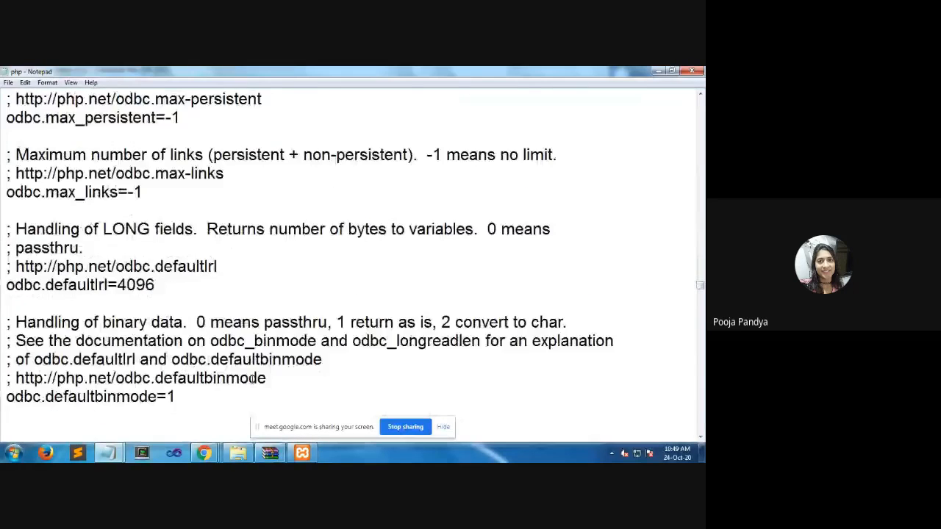
{"action": "scroll", "coordinate": [255, 379], "scroll_direction": "down", "scroll_amount": 20}
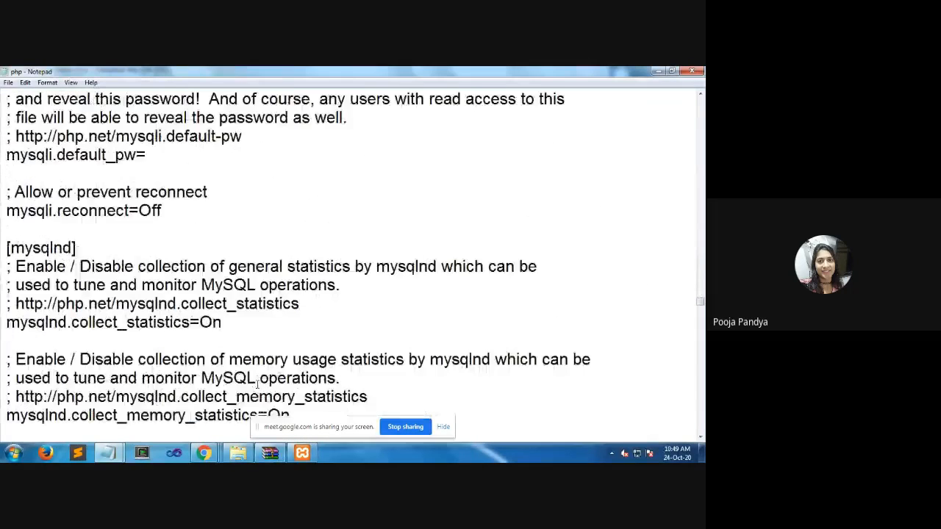
{"action": "scroll", "coordinate": [257, 383], "scroll_direction": "down", "scroll_amount": 20}
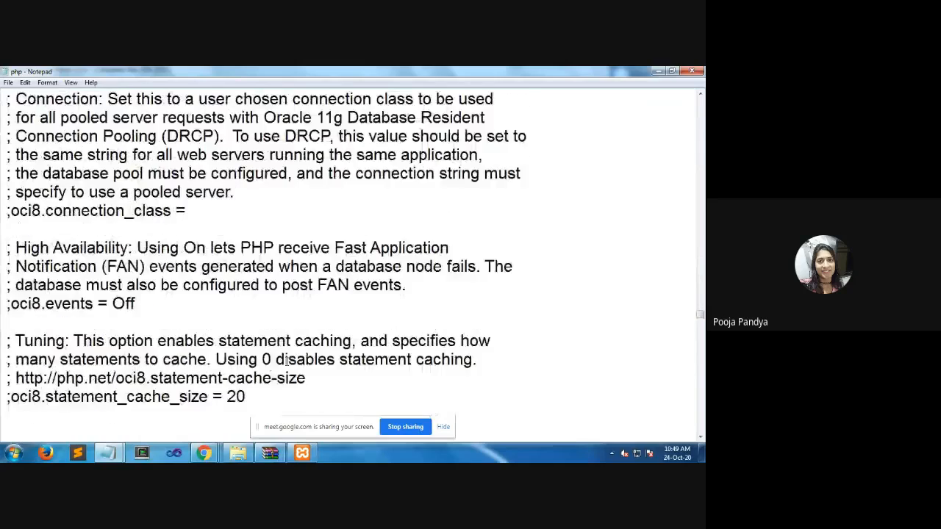
{"action": "scroll", "coordinate": [286, 363], "scroll_direction": "down", "scroll_amount": 6}
{"action": "scroll", "coordinate": [287, 362], "scroll_direction": "down", "scroll_amount": 20}
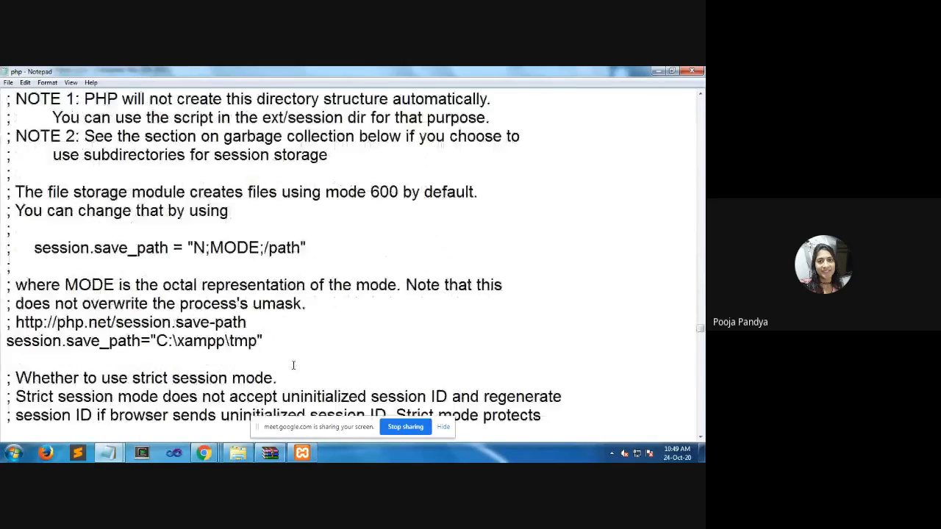
{"action": "scroll", "coordinate": [294, 365], "scroll_direction": "down", "scroll_amount": 20}
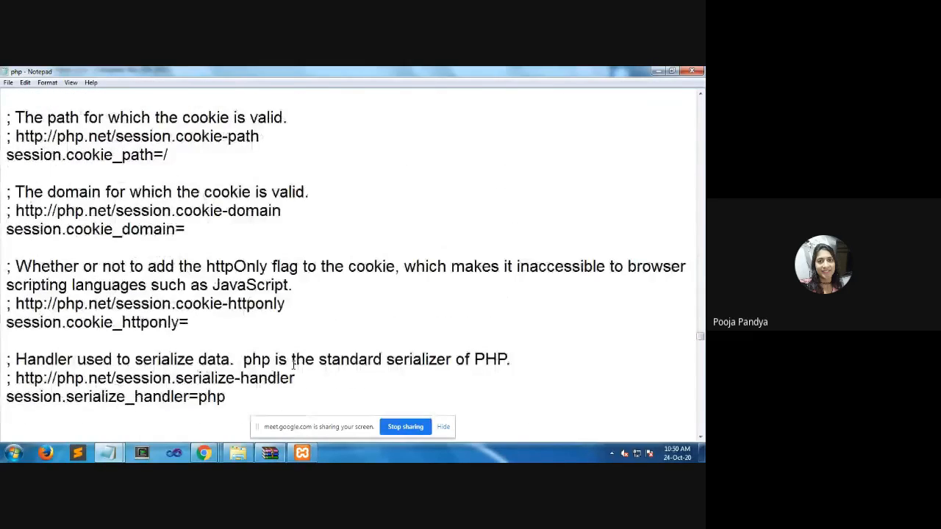
{"action": "scroll", "coordinate": [293, 365], "scroll_direction": "down", "scroll_amount": 20}
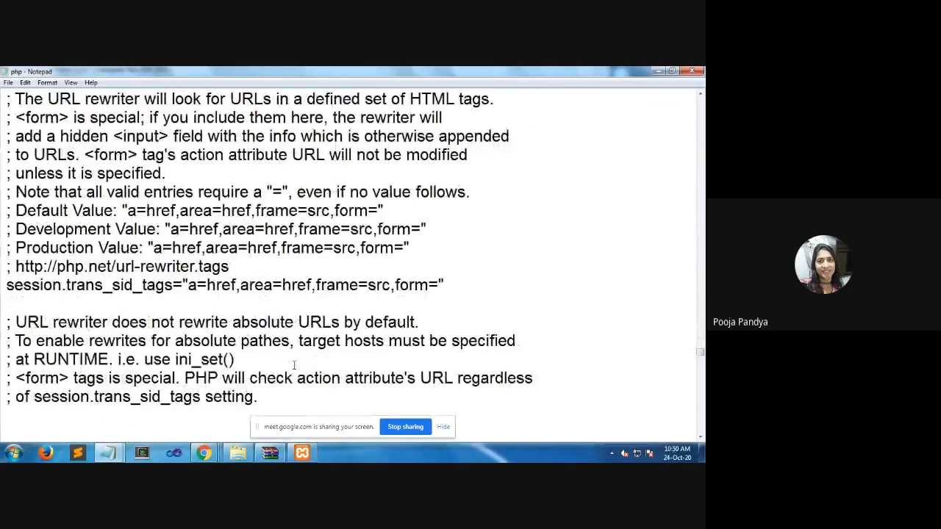
{"action": "scroll", "coordinate": [278, 377], "scroll_direction": "down", "scroll_amount": 12}
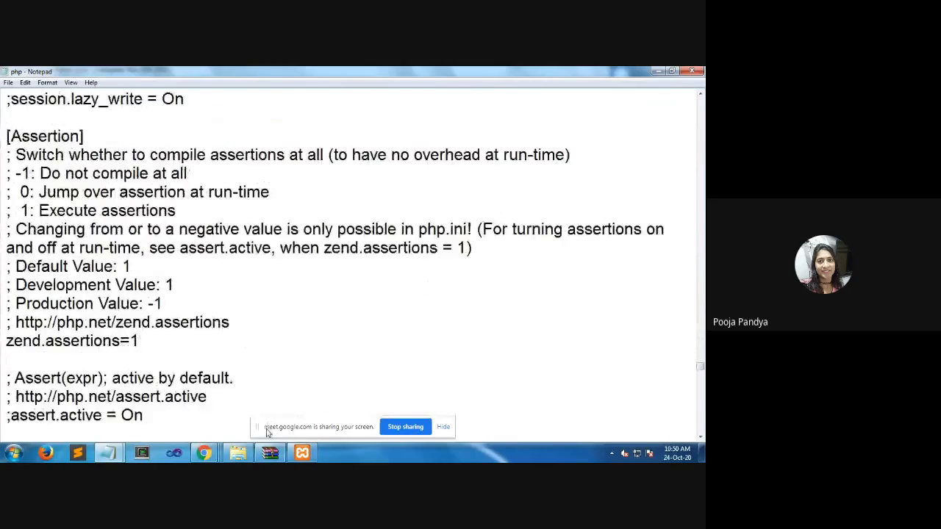
{"action": "scroll", "coordinate": [268, 432], "scroll_direction": "down", "scroll_amount": 20}
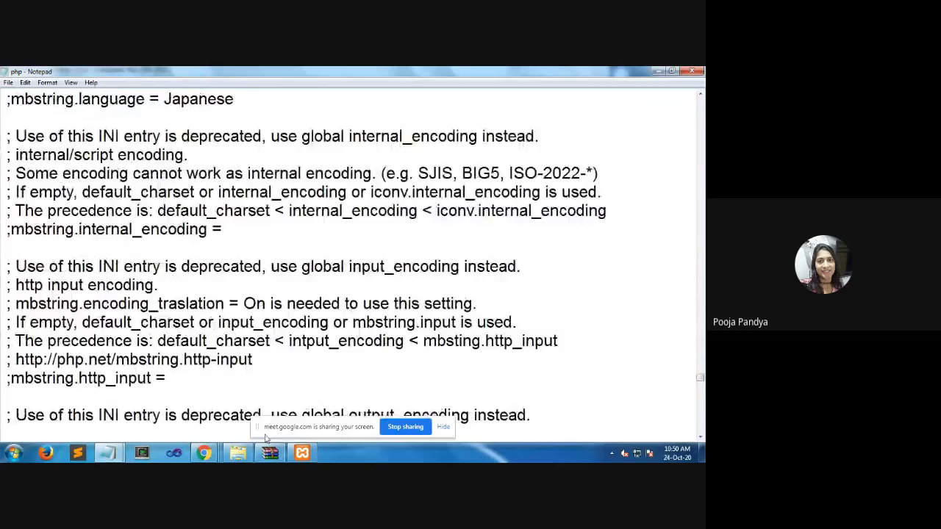
{"action": "scroll", "coordinate": [266, 438], "scroll_direction": "down", "scroll_amount": 20}
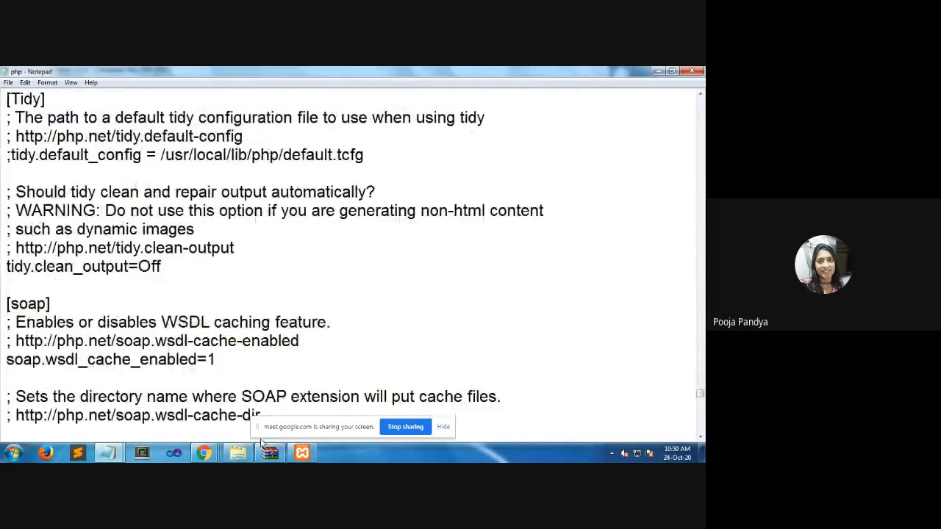
{"action": "scroll", "coordinate": [261, 441], "scroll_direction": "down", "scroll_amount": 6}
{"action": "scroll", "coordinate": [261, 443], "scroll_direction": "down", "scroll_amount": 20}
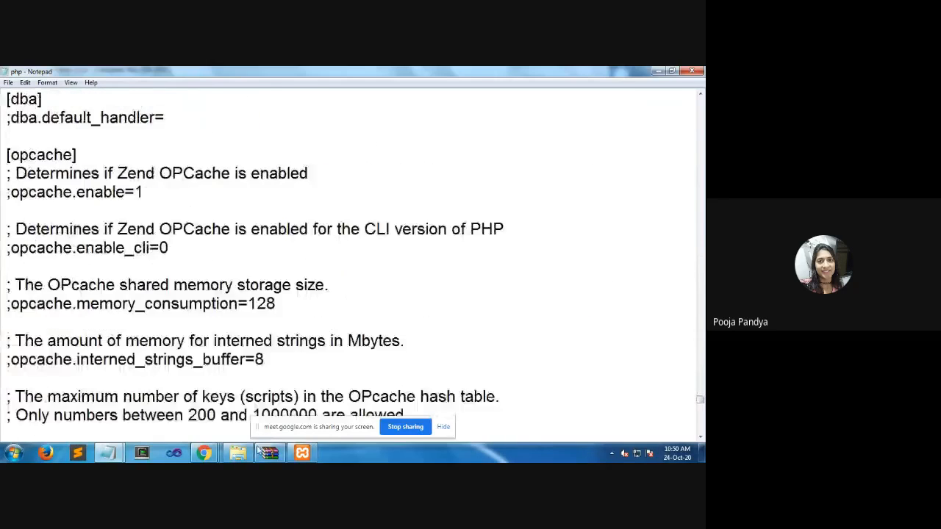
{"action": "scroll", "coordinate": [147, 353], "scroll_direction": "down", "scroll_amount": 20}
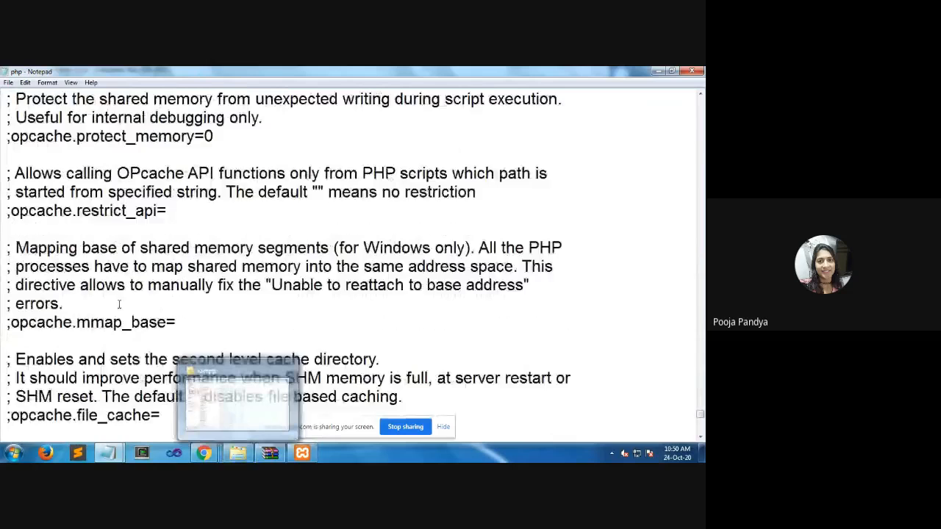
{"action": "scroll", "coordinate": [188, 352], "scroll_direction": "down", "scroll_amount": 2}
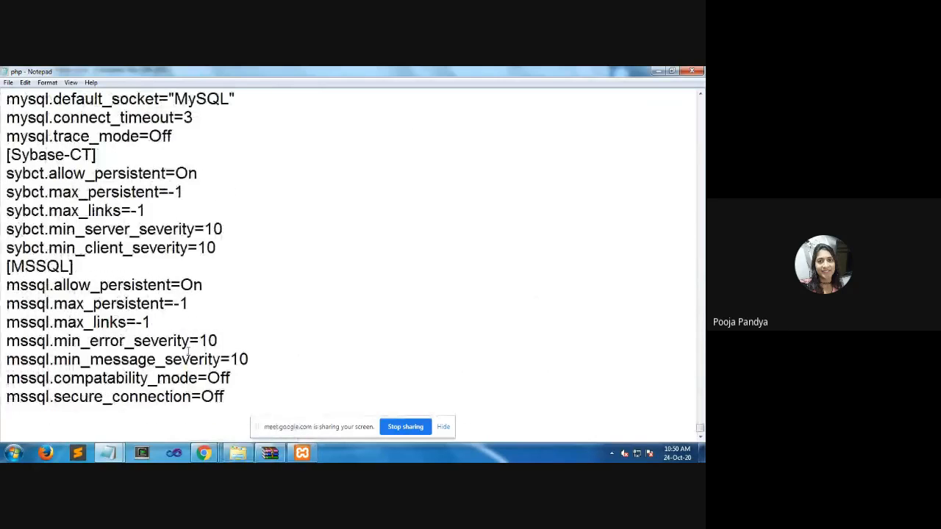
{"action": "scroll", "coordinate": [190, 350], "scroll_direction": "up", "scroll_amount": 20}
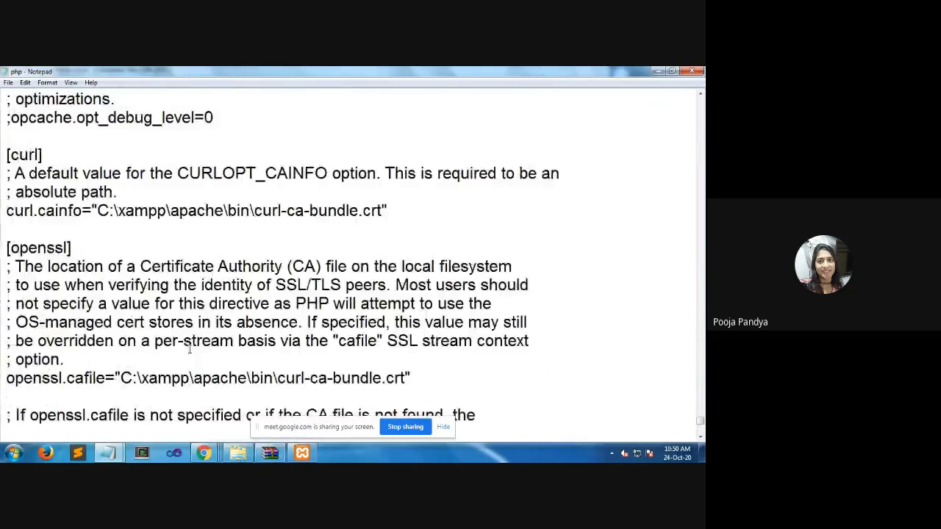
Search the php configuration file for "extention", first downward and then upward
{"action": "key", "text": "ctrl+f"}
{"action": "type", "text": "e"}
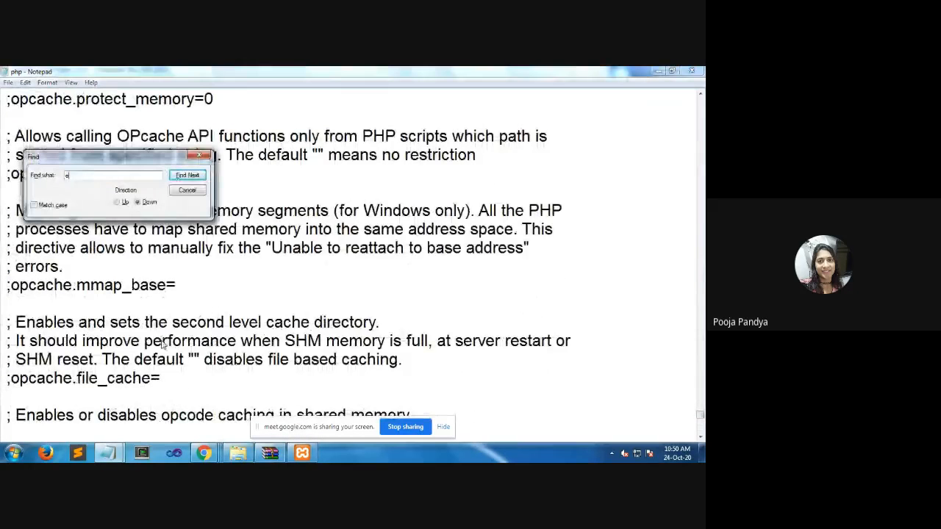
{"action": "type", "text": "xtention"}
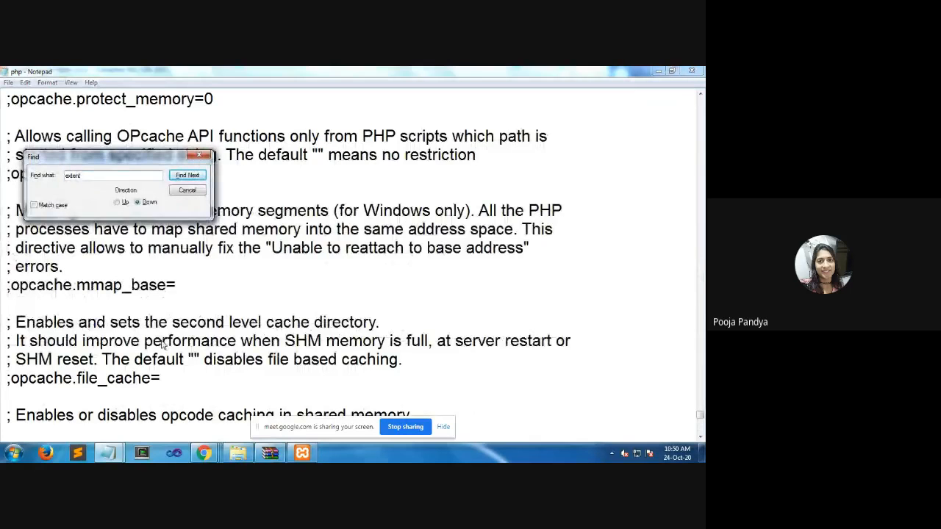
{"action": "key", "text": "Return"}
{"action": "key", "text": "Return"}
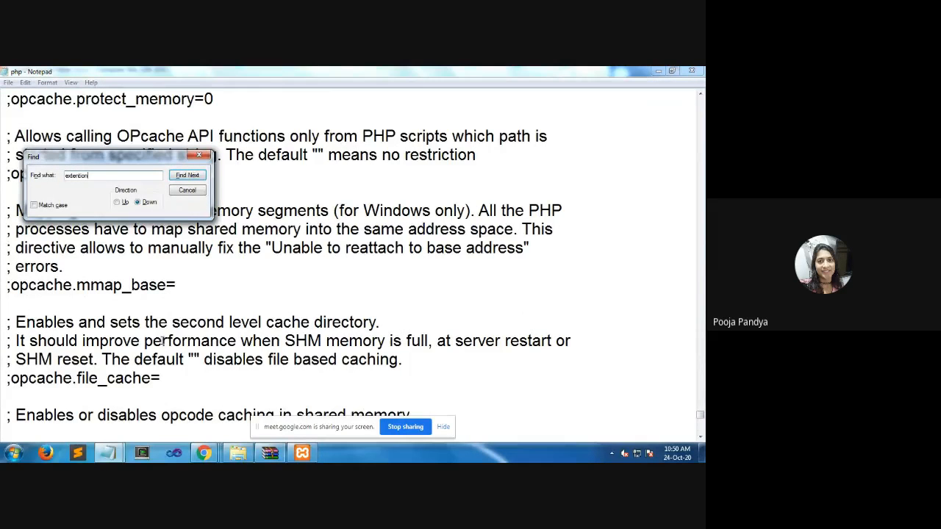
{"action": "left_click", "coordinate": [122, 202]}
{"action": "left_click", "coordinate": [188, 179]}
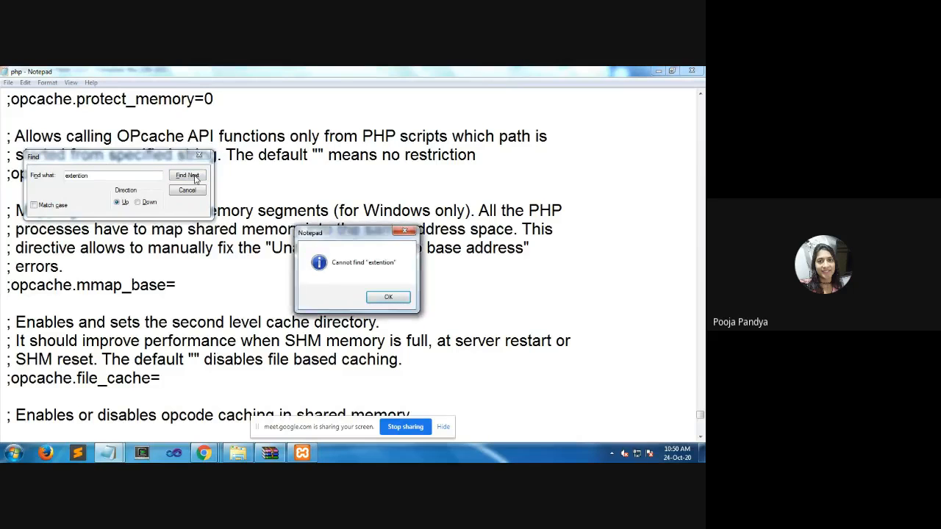
{"action": "key", "text": "Return"}
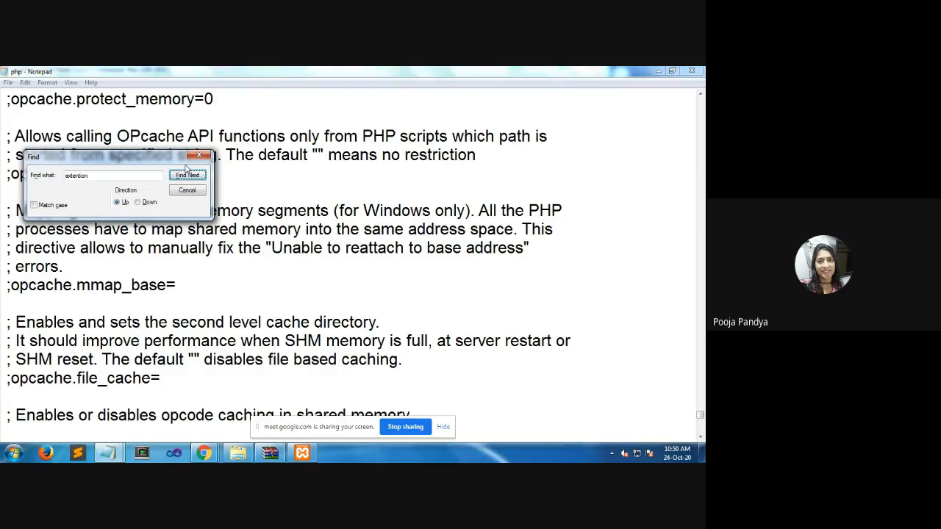
Correct the search term to "extension" and find its nearest occurrence upward
{"action": "left_click", "coordinate": [88, 177]}
{"action": "type", "text": "sio"}
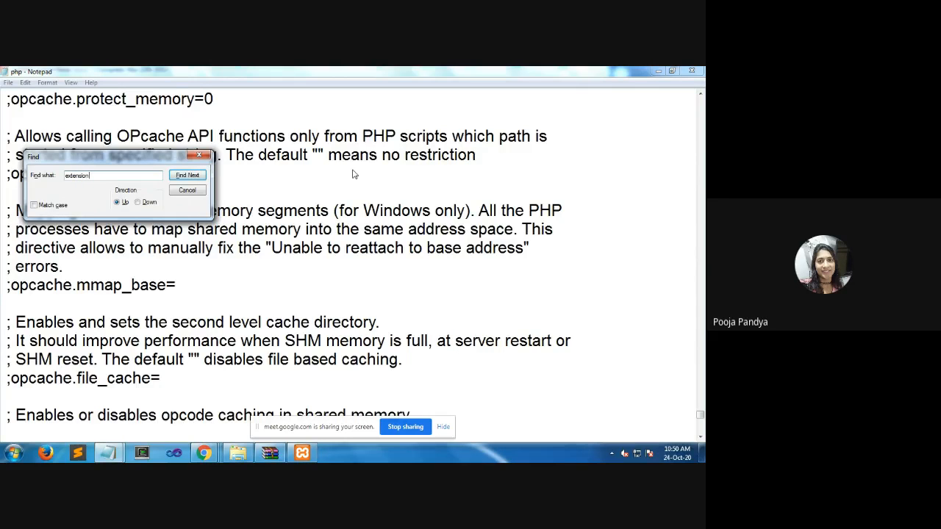
{"action": "key", "text": "Return"}
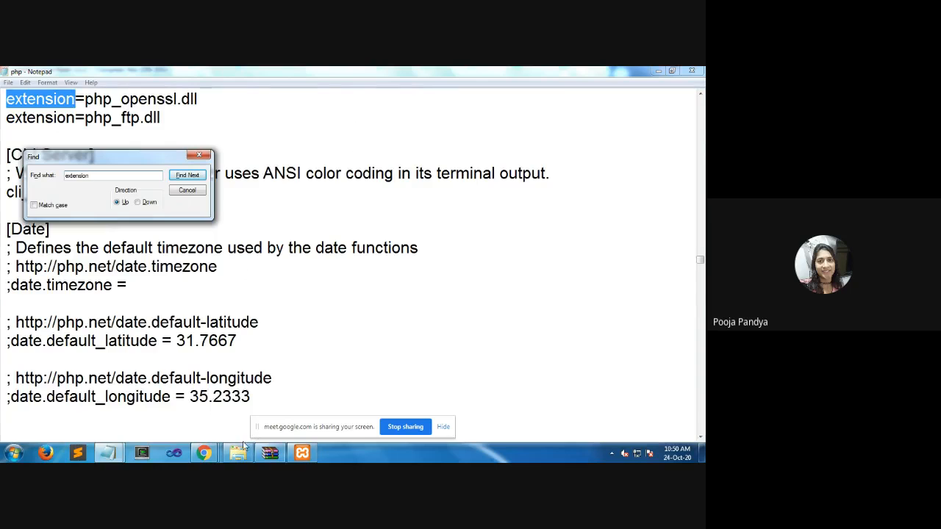
Check the untitled note listing the required PHP extensions, then return to the start of the php_openssl.dll line in the php file
{"action": "left_click", "coordinate": [112, 453]}
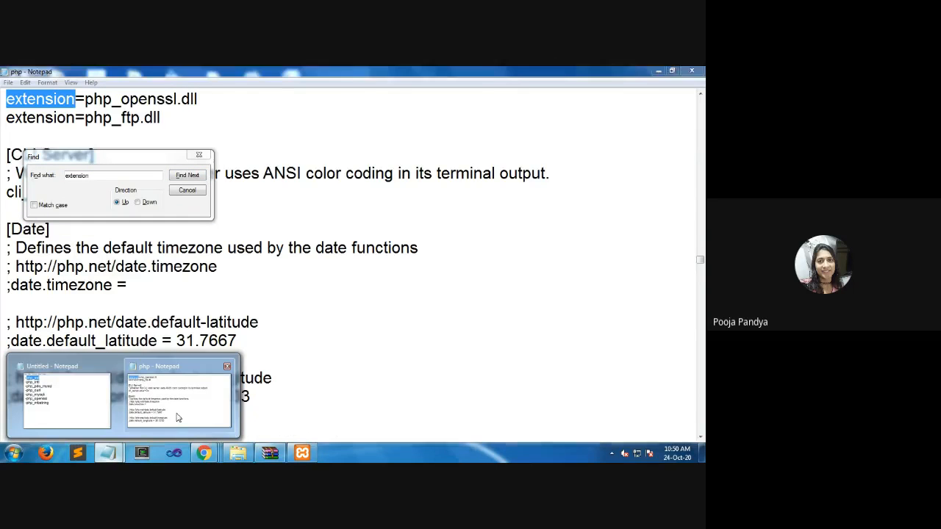
{"action": "left_click", "coordinate": [175, 412]}
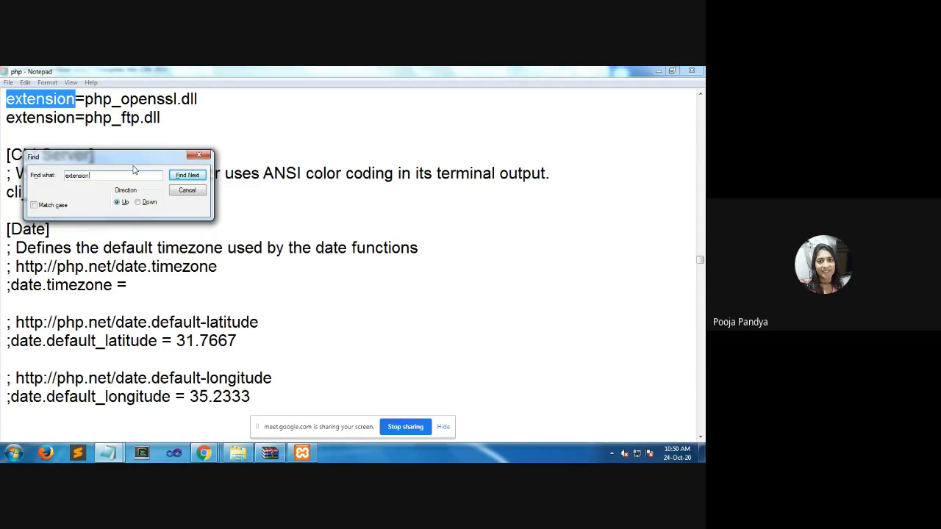
{"action": "left_click", "coordinate": [107, 456]}
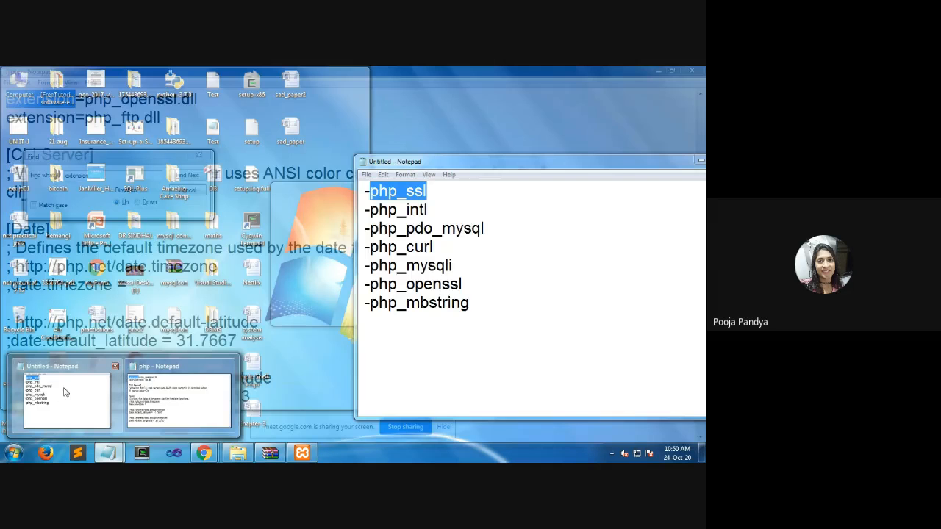
{"action": "left_click", "coordinate": [65, 392]}
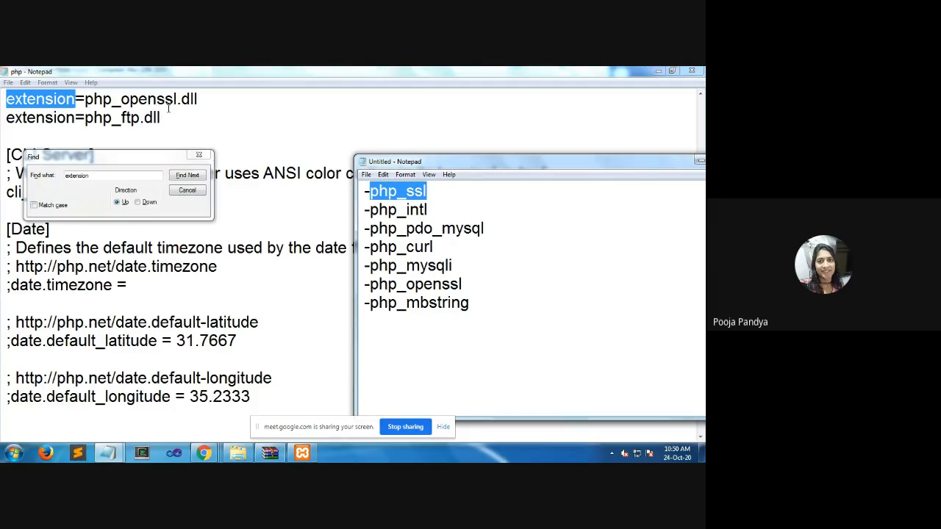
{"action": "left_click", "coordinate": [15, 101]}
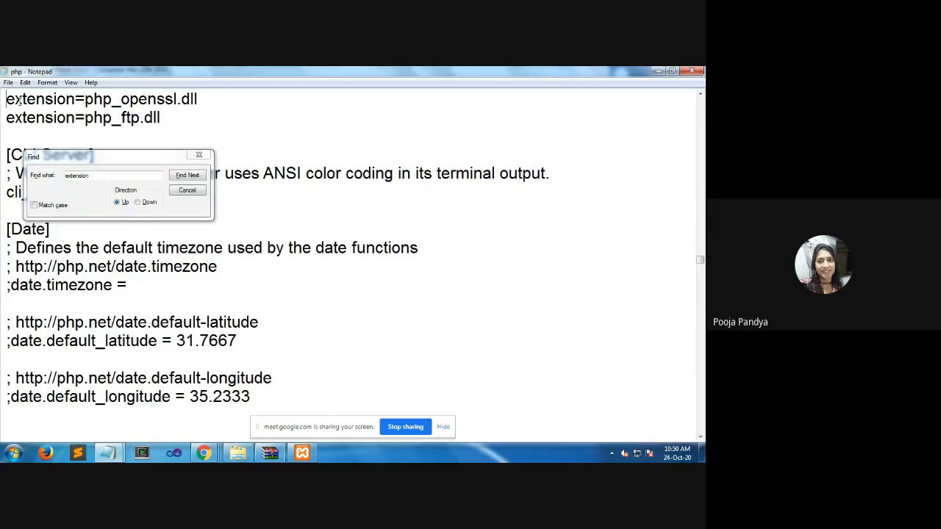
Comment out the php_openssl.dll extension line with a semicolon, then remove that semicolon again
{"action": "type", "text": ";"}
{"action": "key", "text": "BackSpace"}
{"action": "scroll", "coordinate": [122, 130], "scroll_direction": "up", "scroll_amount": 1}
{"action": "scroll", "coordinate": [122, 130], "scroll_direction": "up", "scroll_amount": 1}
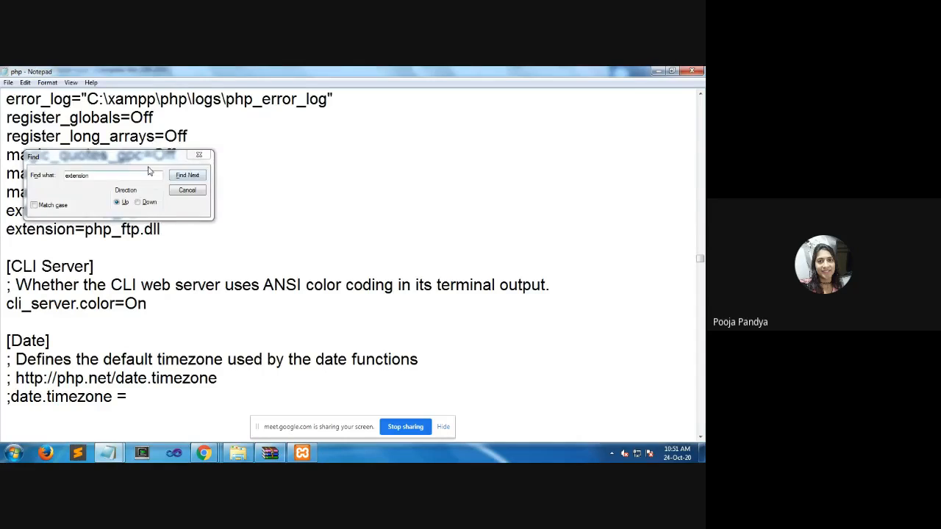
Recheck the required PHP extensions in the untitled note, then return to the php file
{"action": "left_click_drag", "start_coordinate": [145, 161], "coordinate": [261, 169]}
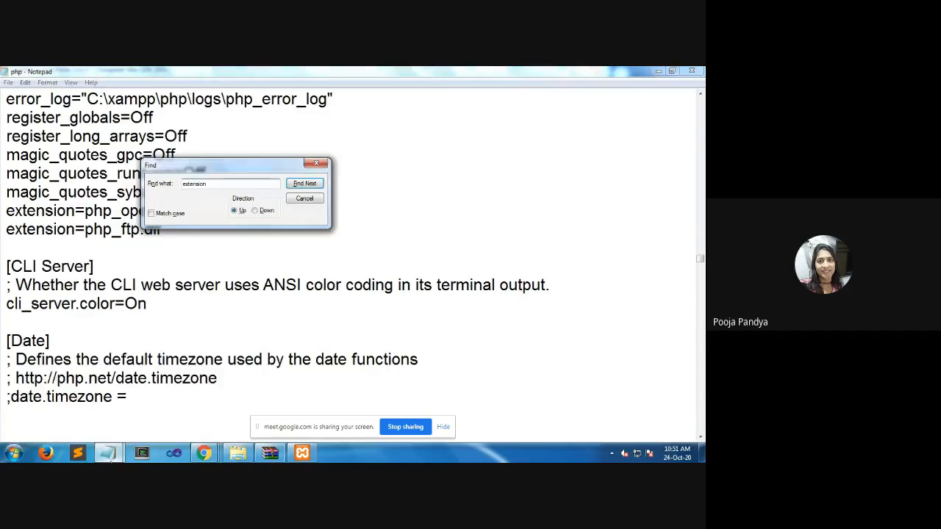
{"action": "left_click", "coordinate": [107, 453]}
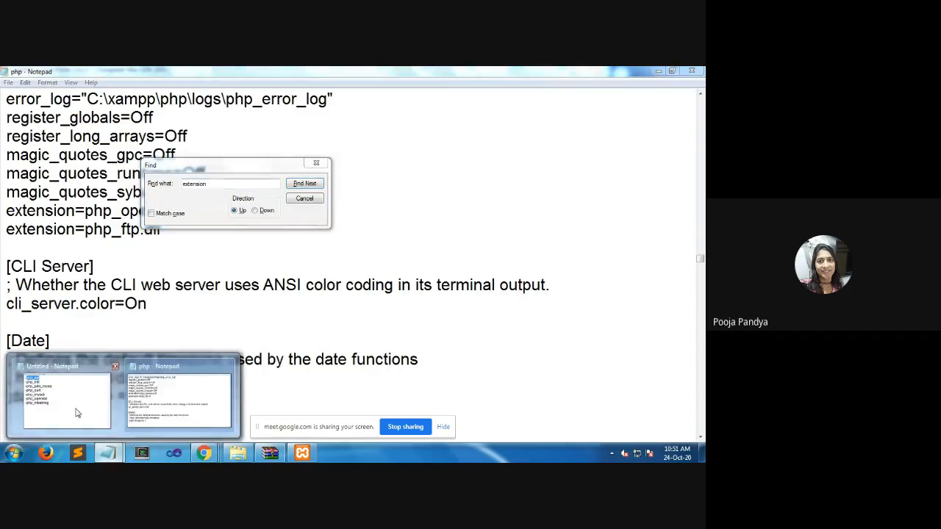
{"action": "left_click", "coordinate": [76, 413]}
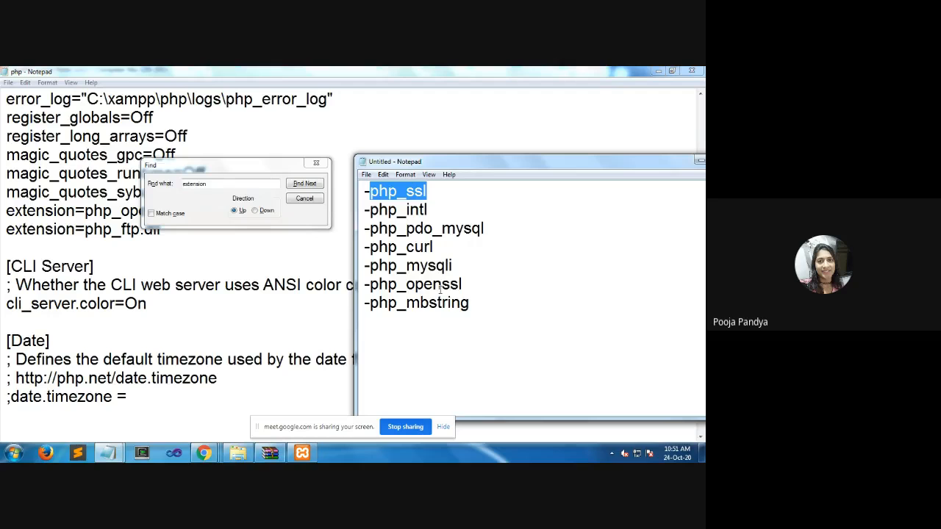
{"action": "left_click", "coordinate": [331, 261]}
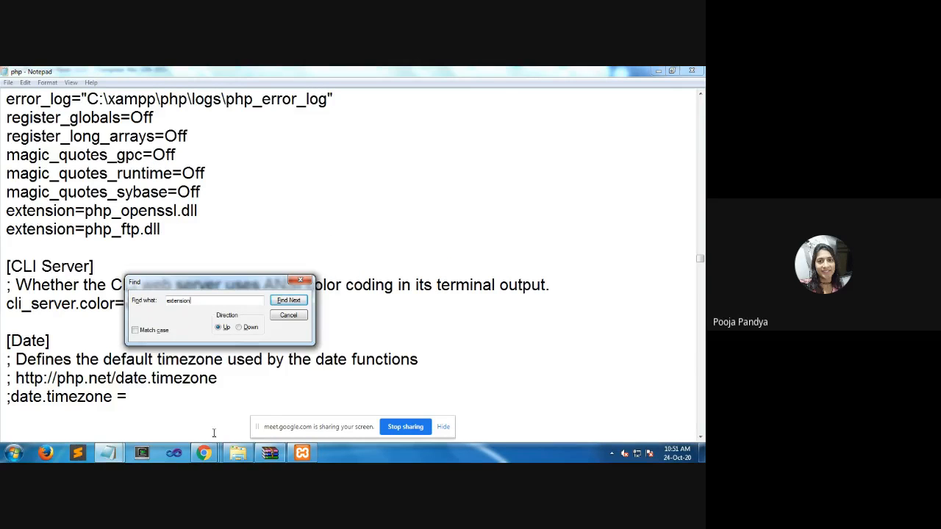
Close the search and locate the extension=openssl line in the extension list above Module Settings, highlighting it
{"action": "key", "text": "Escape"}
{"action": "scroll", "coordinate": [209, 318], "scroll_direction": "up", "scroll_amount": 4}
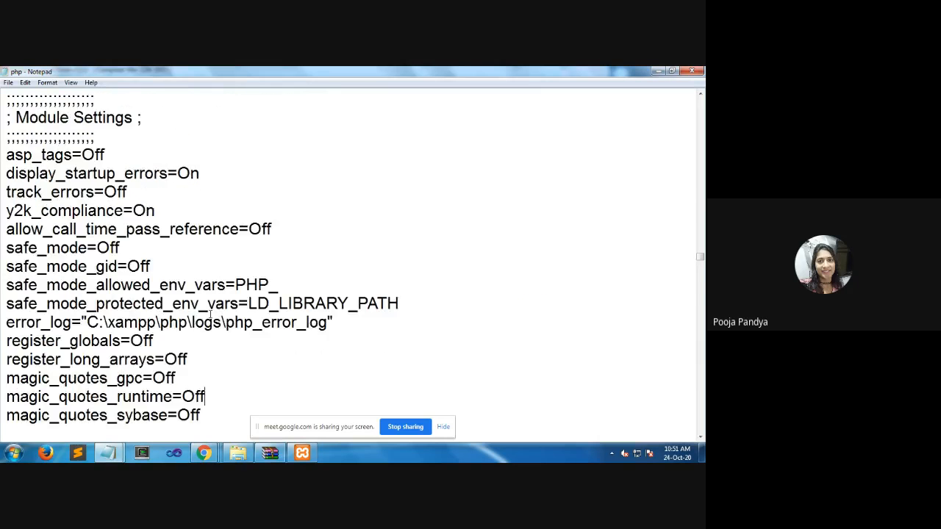
{"action": "scroll", "coordinate": [210, 314], "scroll_direction": "up", "scroll_amount": 8}
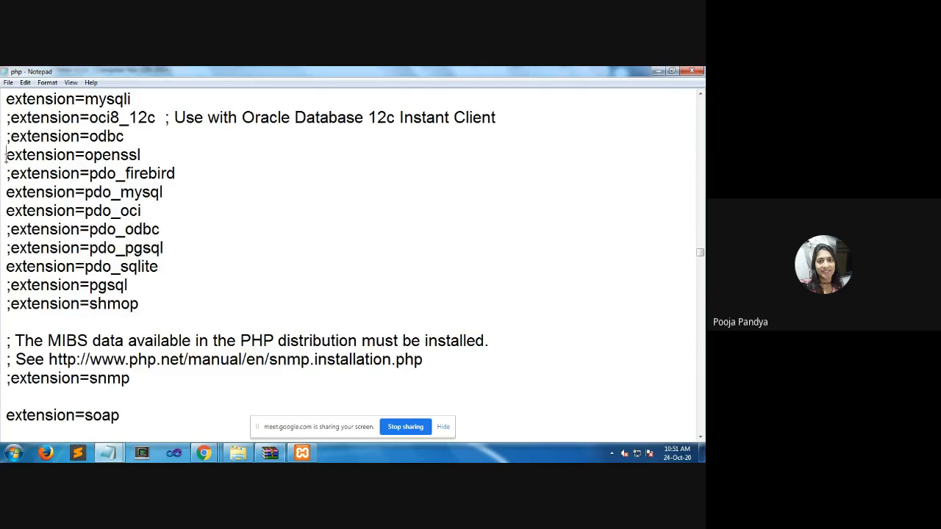
{"action": "left_click_drag", "start_coordinate": [6, 155], "coordinate": [168, 157]}
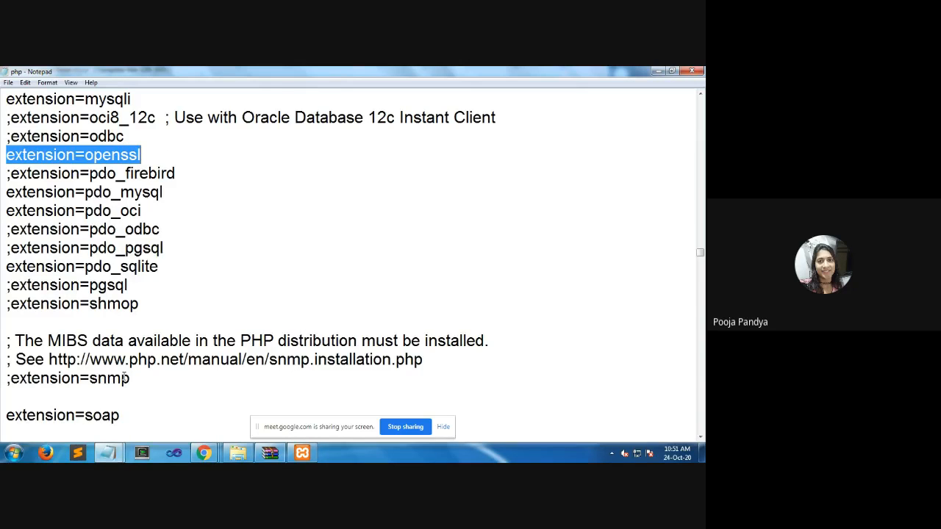
Search downward for "extension" from the shmop line until the php_ftp.dll entry is reached
{"action": "left_click_drag", "start_coordinate": [79, 304], "coordinate": [10, 307]}
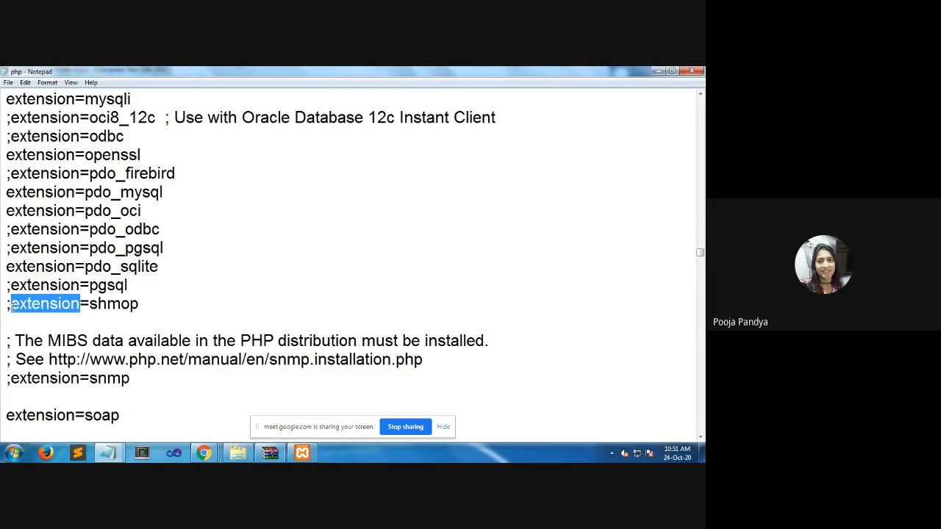
{"action": "key", "text": "ctrl+f"}
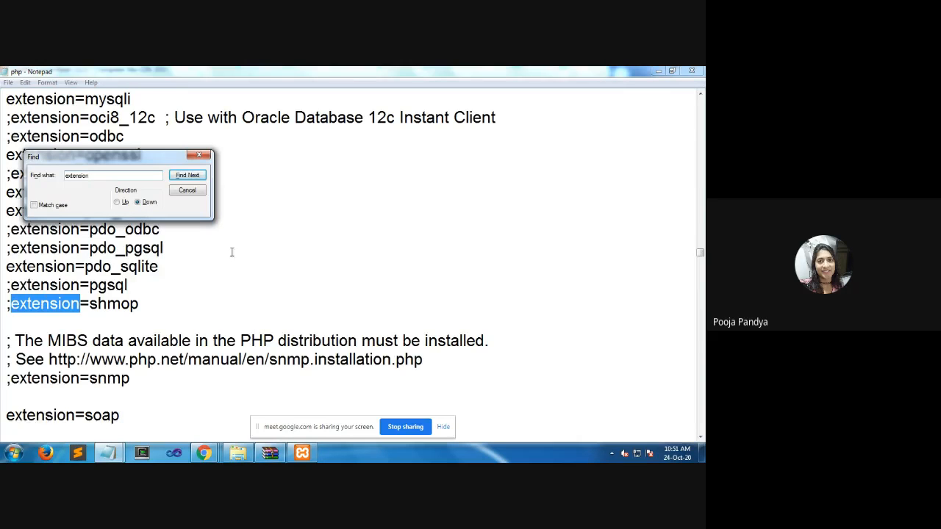
{"action": "left_click", "coordinate": [188, 177]}
{"action": "left_click", "coordinate": [190, 177]}
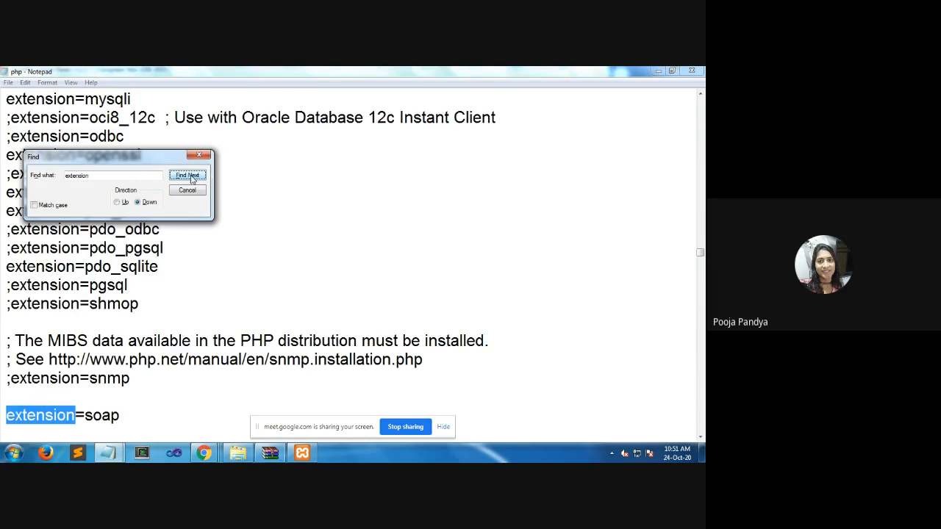
{"action": "left_click", "coordinate": [189, 176]}
{"action": "left_click", "coordinate": [189, 176]}
{"action": "left_click", "coordinate": [190, 177]}
{"action": "left_click", "coordinate": [190, 177]}
{"action": "left_click", "coordinate": [190, 176]}
{"action": "left_click", "coordinate": [190, 177]}
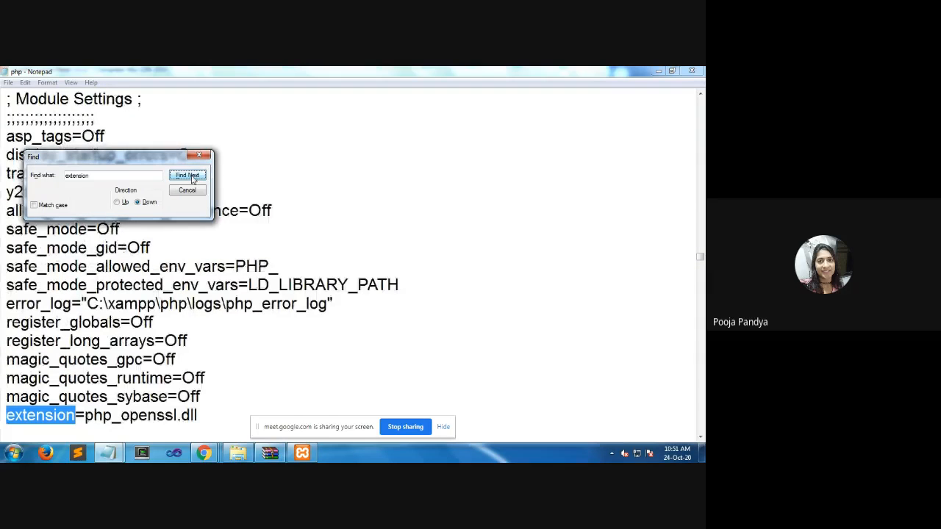
{"action": "left_click", "coordinate": [187, 179]}
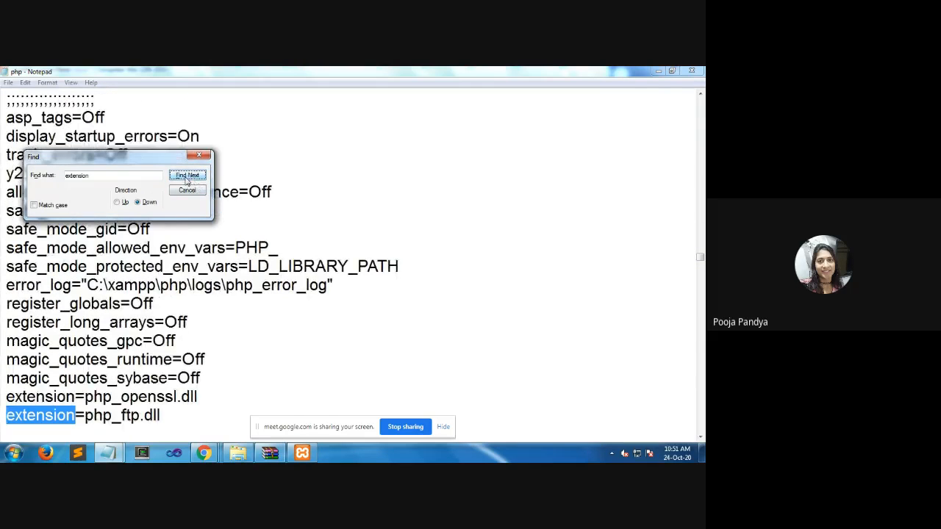
Review the required extensions in the untitled note, from php_curl down to php_mbstring
{"action": "left_click", "coordinate": [108, 453]}
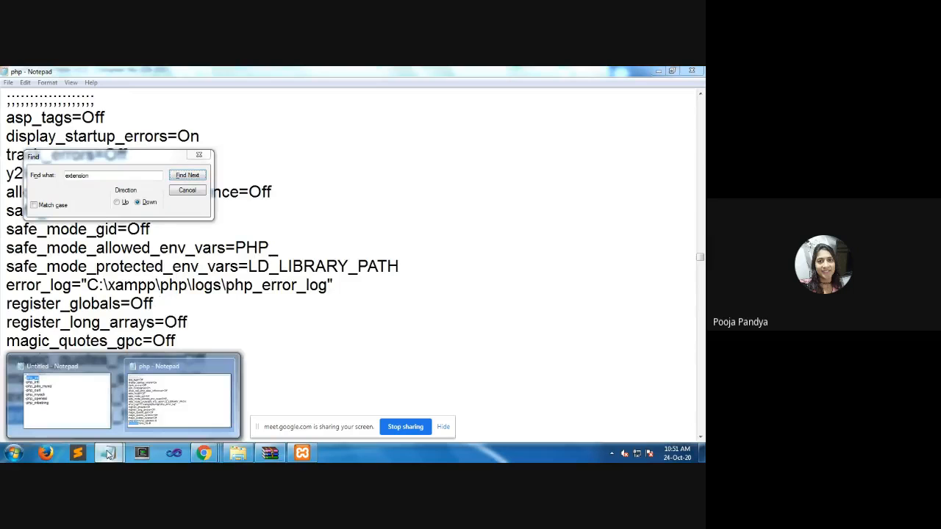
{"action": "left_click", "coordinate": [88, 395]}
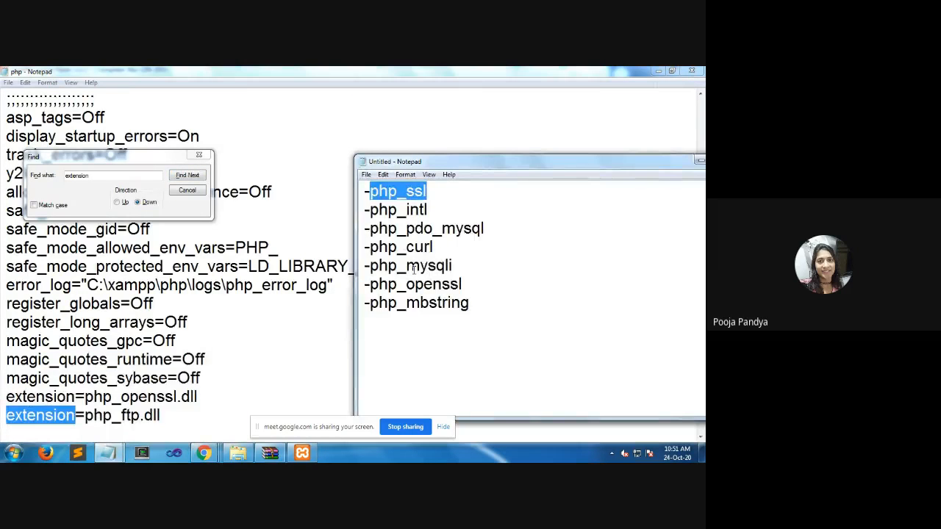
{"action": "left_click", "coordinate": [417, 248]}
{"action": "left_click_drag", "start_coordinate": [419, 302], "coordinate": [450, 302]}
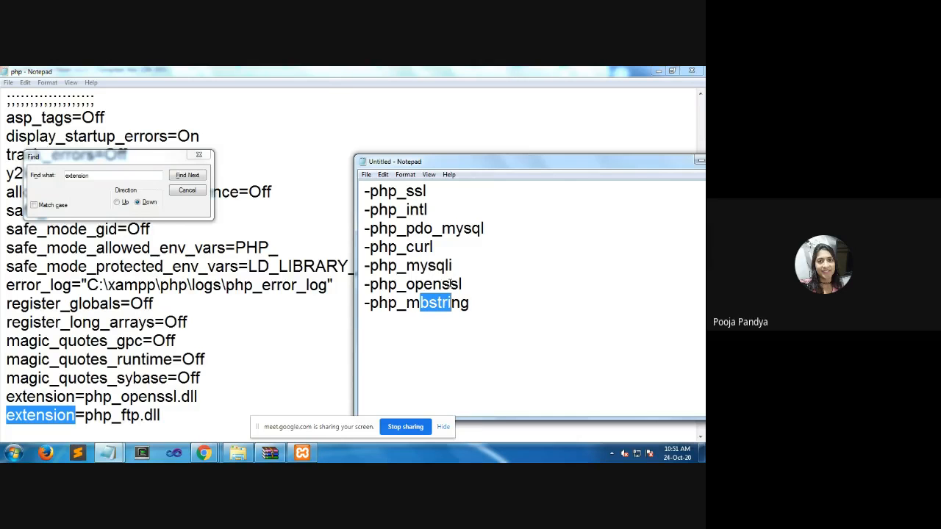
Close the untitled note without saving it and dismiss the search in the php file
{"action": "left_click_drag", "start_coordinate": [670, 163], "coordinate": [520, 184]}
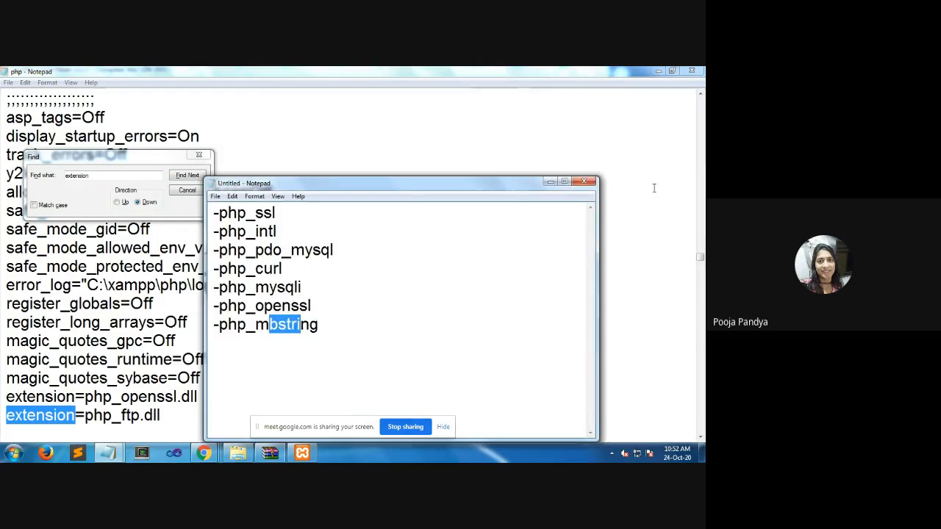
{"action": "left_click", "coordinate": [584, 181]}
{"action": "left_click", "coordinate": [383, 261]}
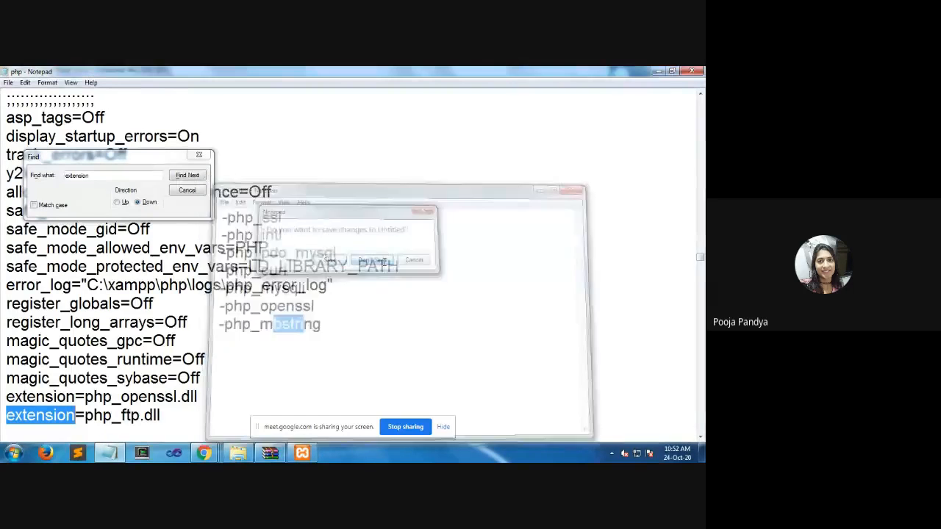
{"action": "left_click", "coordinate": [374, 323]}
{"action": "left_click", "coordinate": [198, 191]}
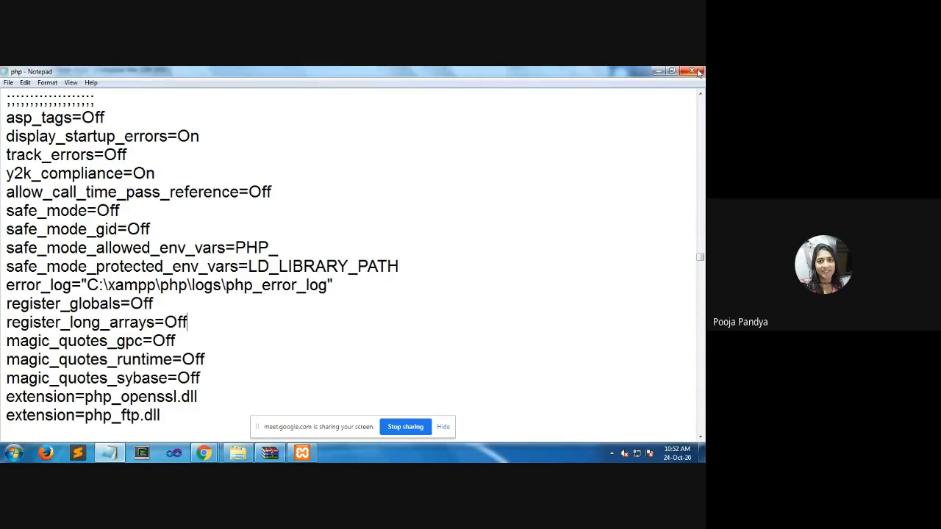
Minimize the php file and the XAMPP Control Panel, and check the extraction progress of the Magento-CE-2.3.1 archive
{"action": "left_click", "coordinate": [657, 71]}
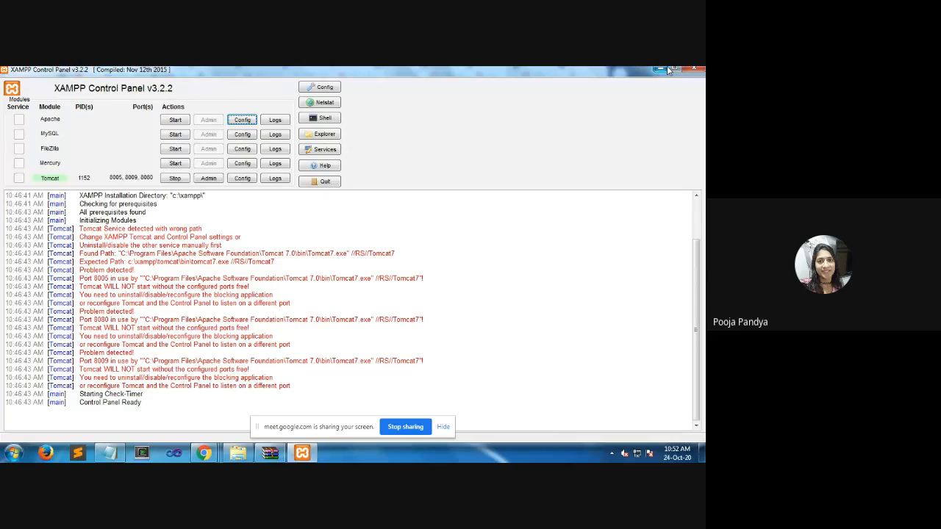
{"action": "left_click", "coordinate": [659, 69]}
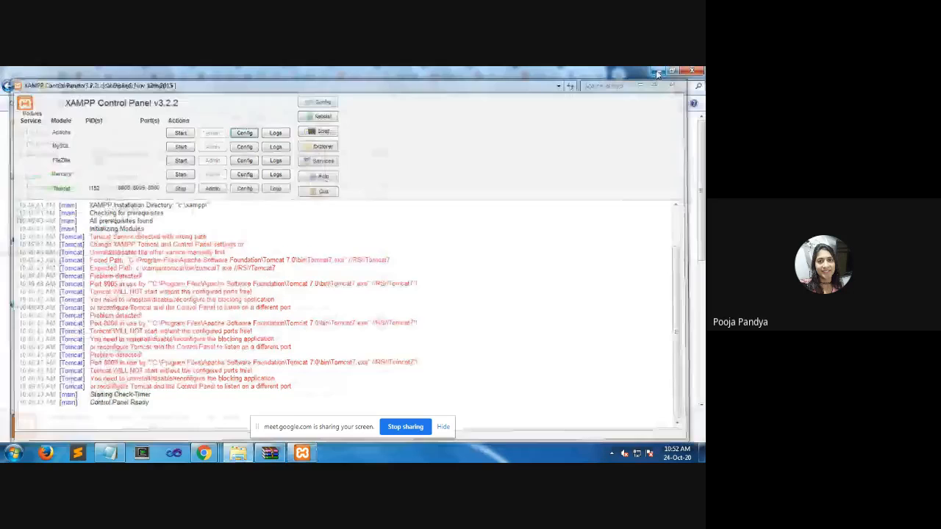
{"action": "left_click", "coordinate": [206, 452]}
{"action": "left_click", "coordinate": [270, 453]}
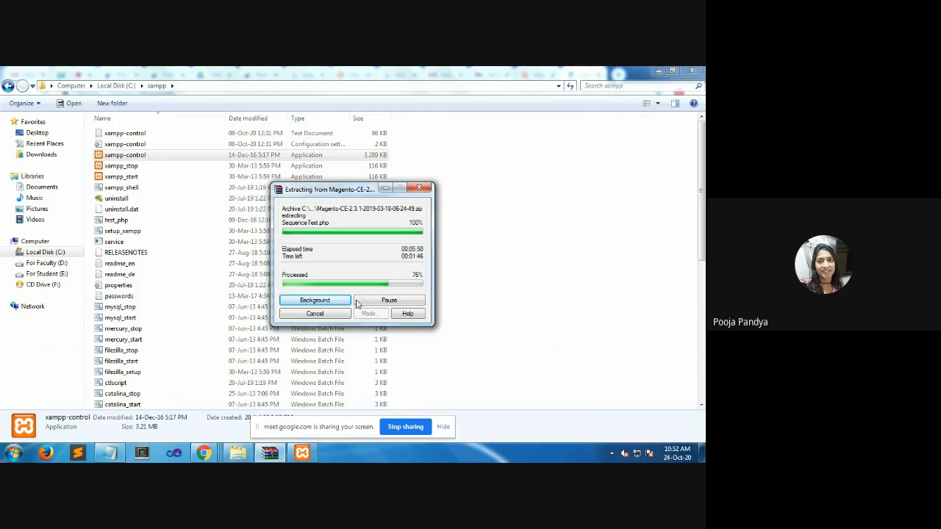
{"action": "left_click", "coordinate": [302, 453]}
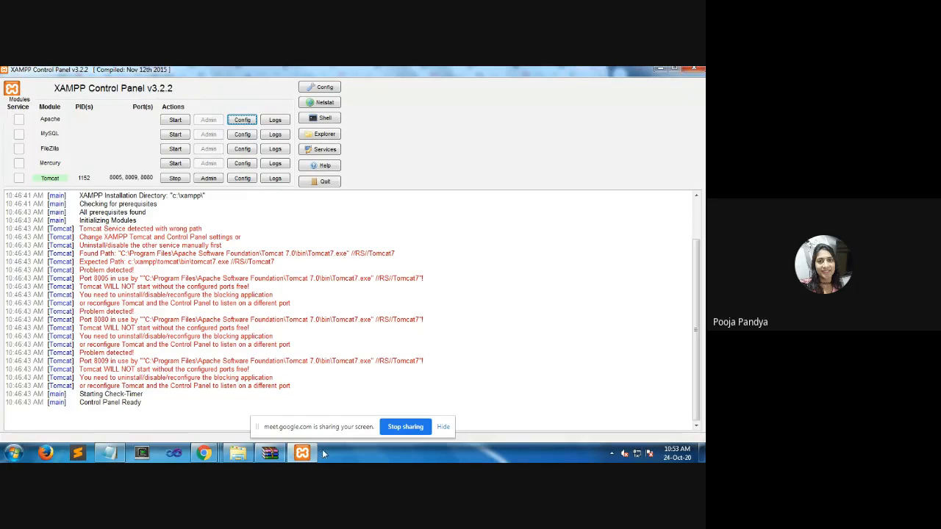
{"action": "left_click", "coordinate": [281, 451]}
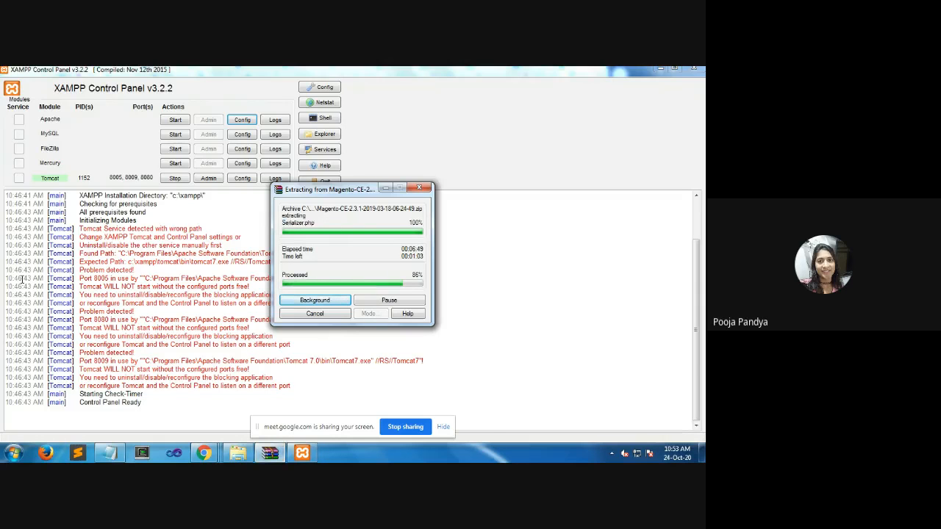
Switch to Chrome's downloads page and view the Unit-4.pdf document in its Google Drive tab
{"action": "mouse_move", "coordinate": [206, 451]}
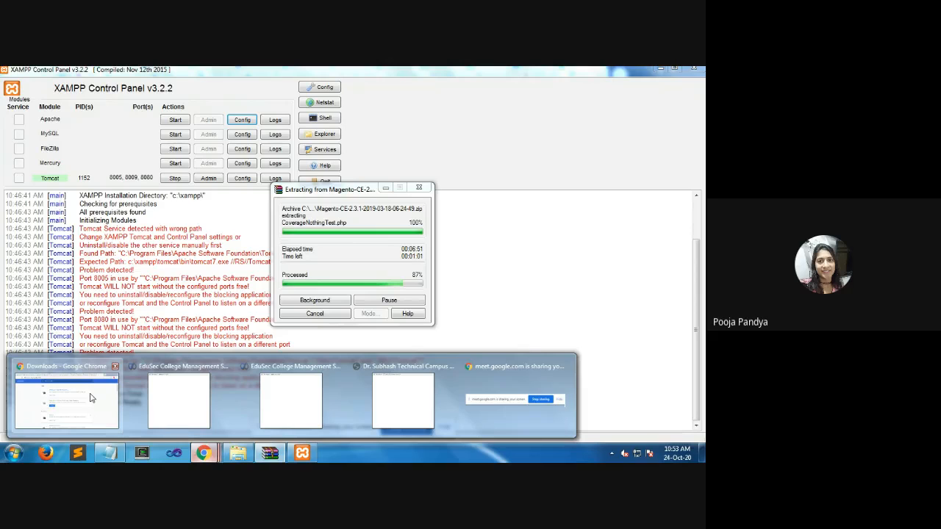
{"action": "left_click", "coordinate": [91, 397]}
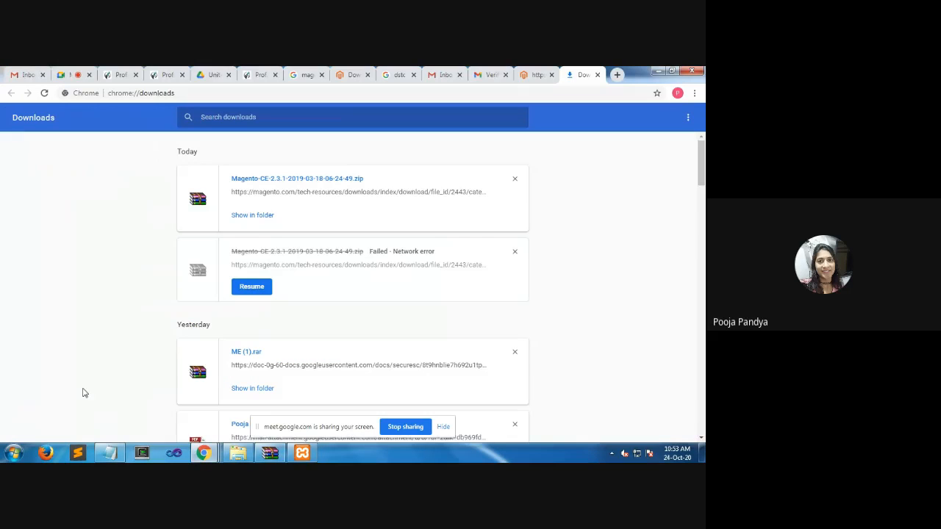
{"action": "left_click", "coordinate": [212, 75]}
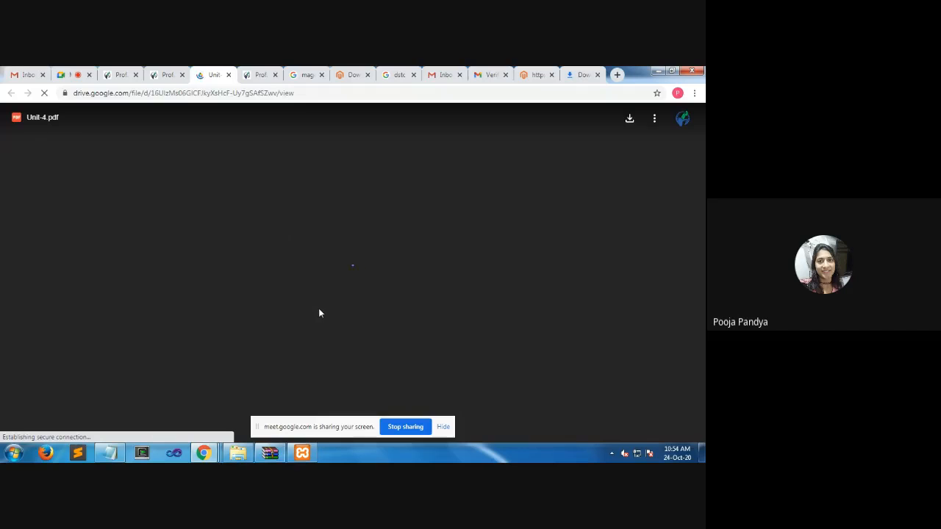
Start the Apache and MySQL modules in the XAMPP Control Panel, then minimize it
{"action": "left_click", "coordinate": [302, 453]}
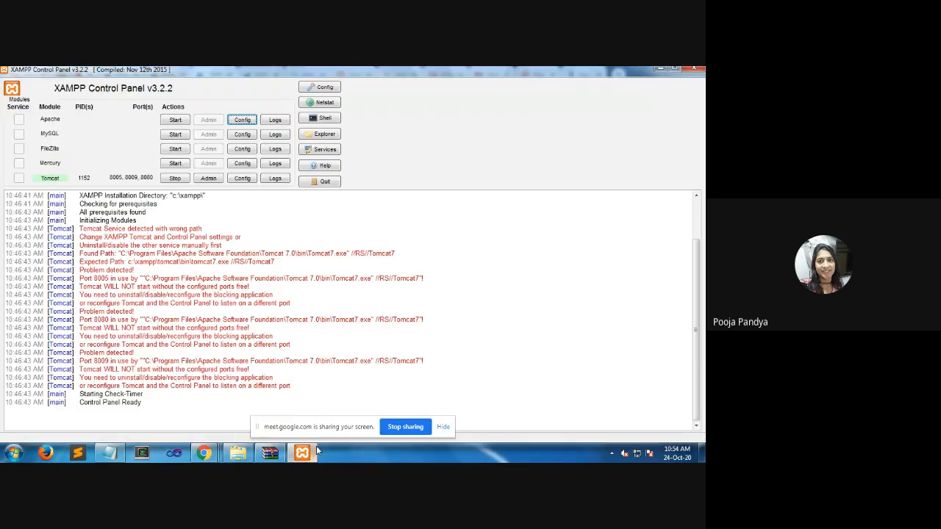
{"action": "left_click", "coordinate": [175, 120]}
{"action": "left_click", "coordinate": [181, 136]}
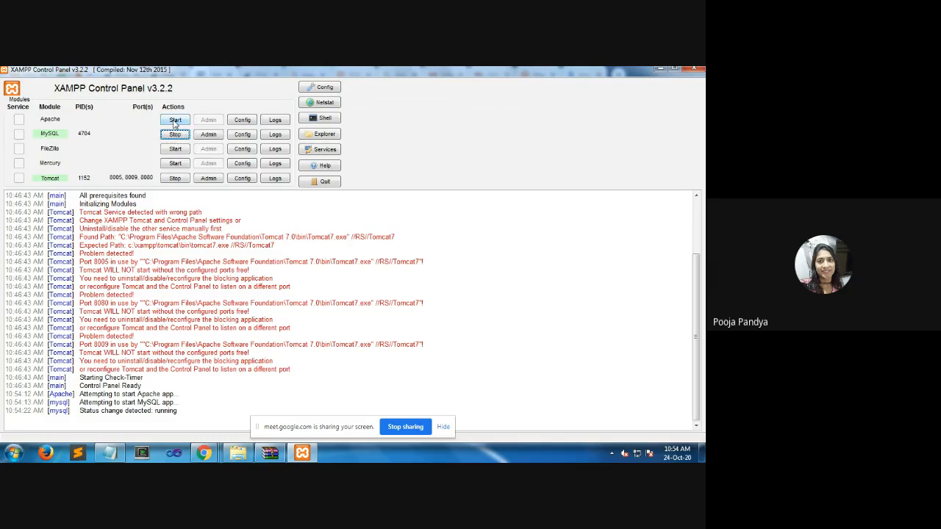
{"action": "left_click", "coordinate": [658, 70]}
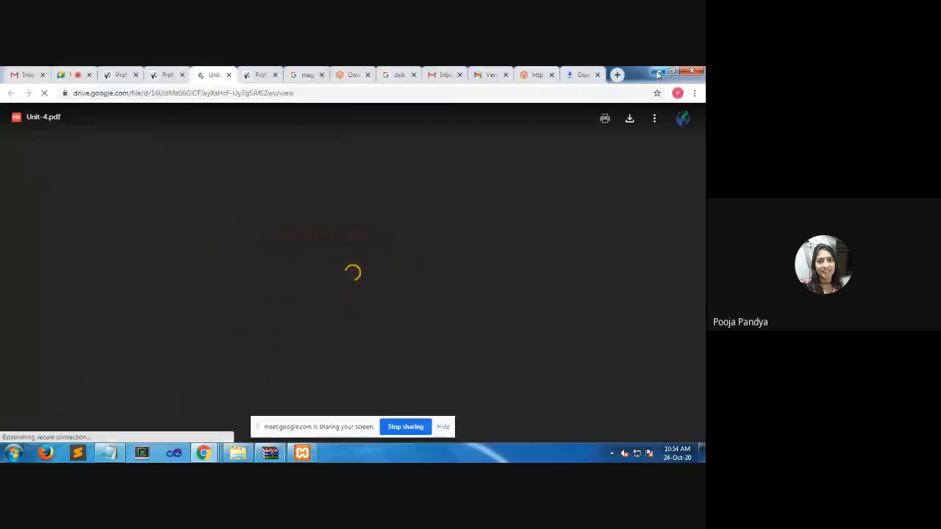
Load localhost/magetno in a new browser tab, replacing the larablog path in the address
{"action": "left_click", "coordinate": [617, 74]}
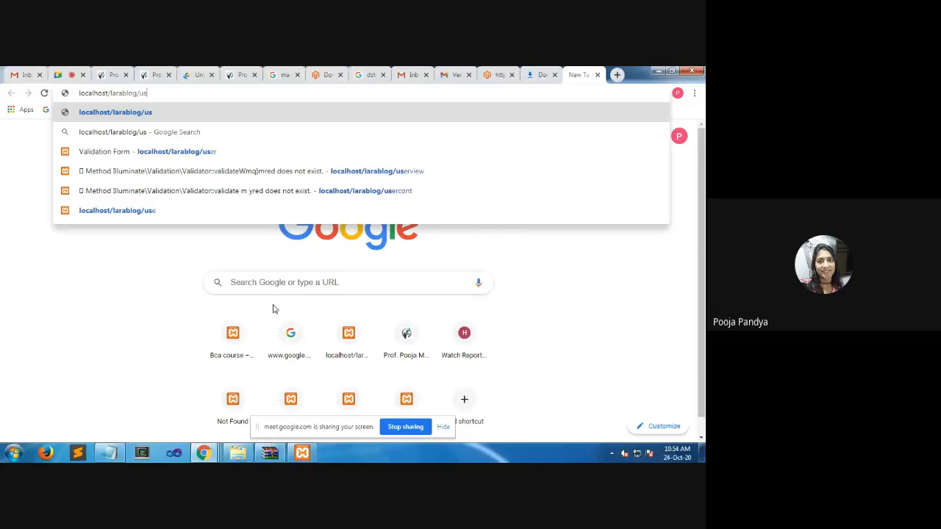
{"action": "key", "text": "BackSpace"}
{"action": "key", "text": "BackSpace"}
{"action": "key", "text": "BackSpace"}
{"action": "key", "text": "BackSpace"}
{"action": "key", "text": "BackSpace"}
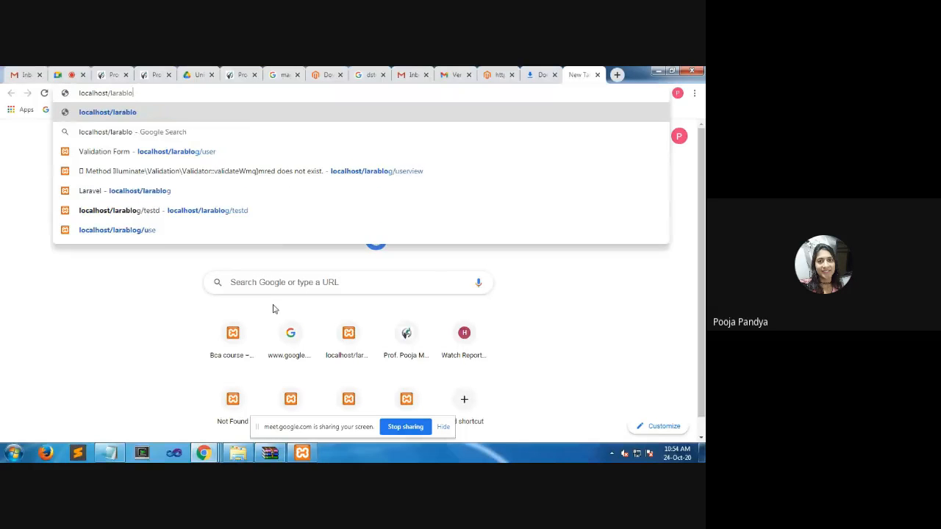
{"action": "key", "text": "BackSpace"}
{"action": "key", "text": "BackSpace"}
{"action": "key", "text": "BackSpace"}
{"action": "key", "text": "BackSpace"}
{"action": "key", "text": "BackSpace"}
{"action": "key", "text": "BackSpace"}
{"action": "type", "text": "ma"}
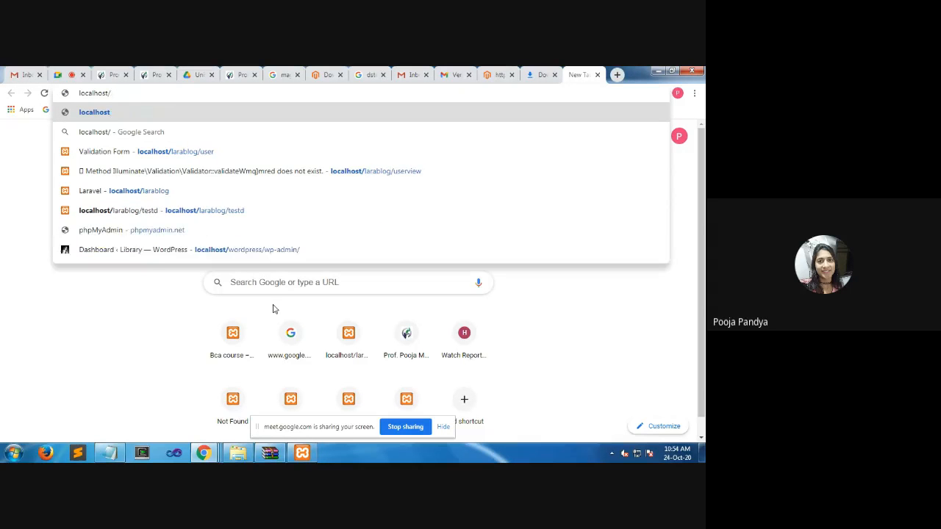
{"action": "type", "text": "getn"}
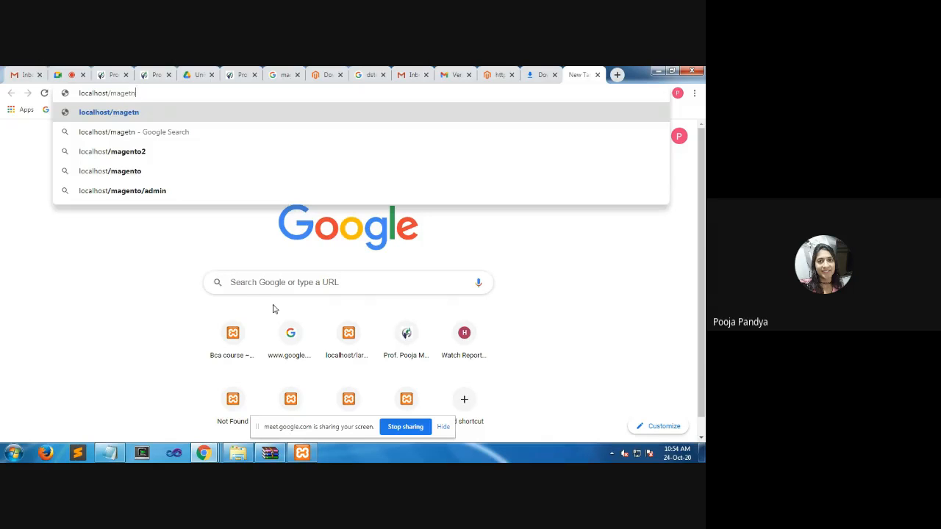
{"action": "type", "text": "o"}
{"action": "key", "text": "Return"}
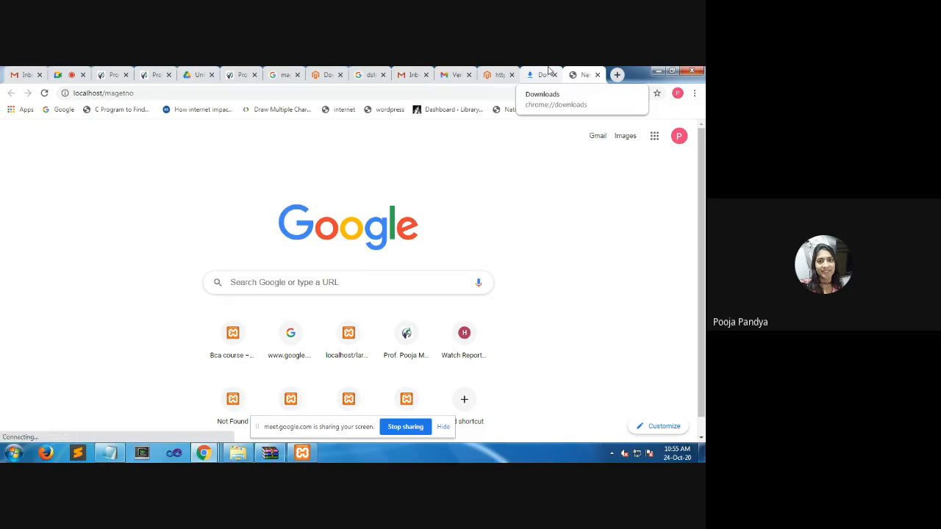
Retry loading localhost/magetno and refresh the page
{"action": "left_click", "coordinate": [444, 93]}
{"action": "key", "text": "Return"}
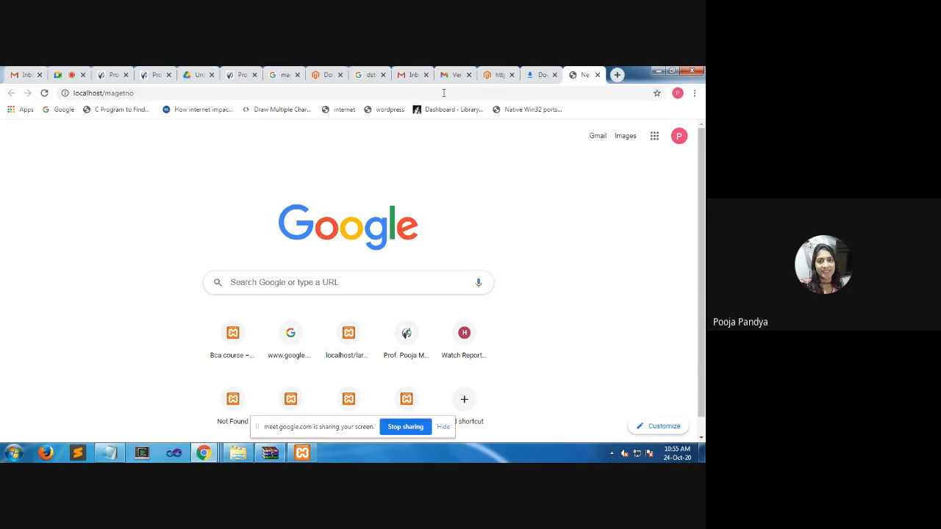
{"action": "left_click", "coordinate": [271, 453]}
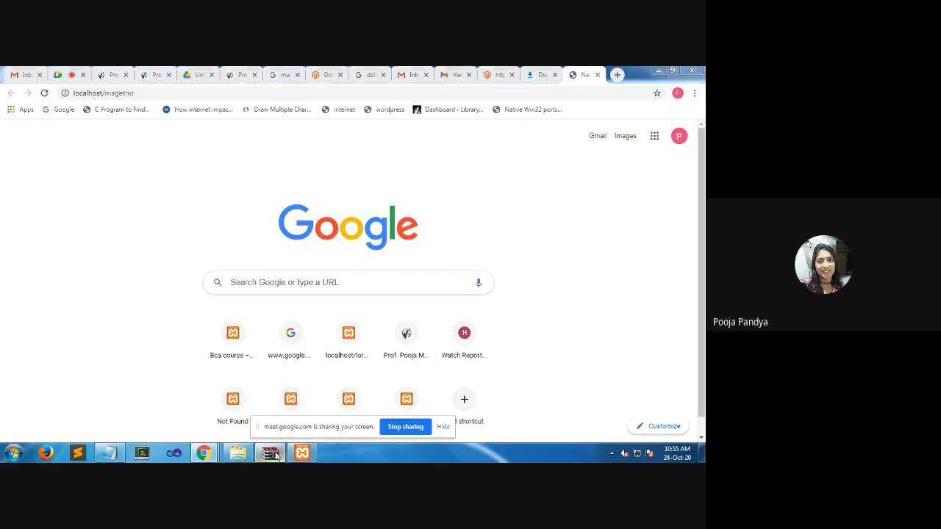
{"action": "left_click", "coordinate": [272, 453]}
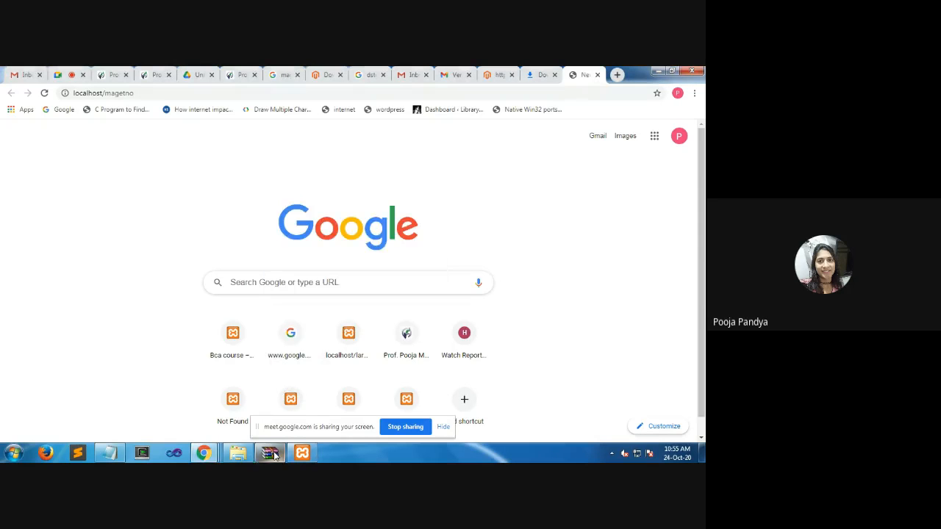
{"action": "left_click", "coordinate": [167, 93]}
{"action": "key", "text": "Return"}
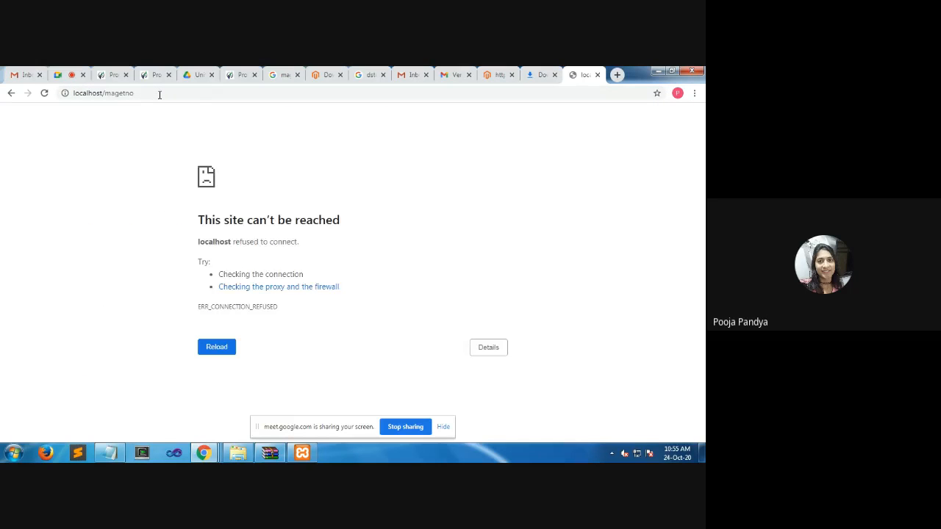
{"action": "key", "text": "F5"}
Switch to the Dr. Subhash Technical Campus login window and enter the account password to log in
{"action": "left_click", "coordinate": [206, 452]}
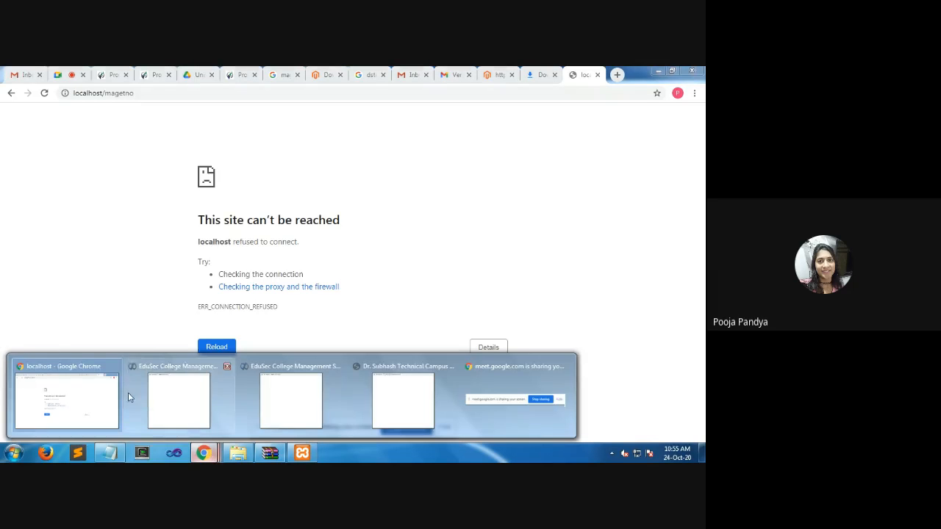
{"action": "left_click", "coordinate": [422, 406]}
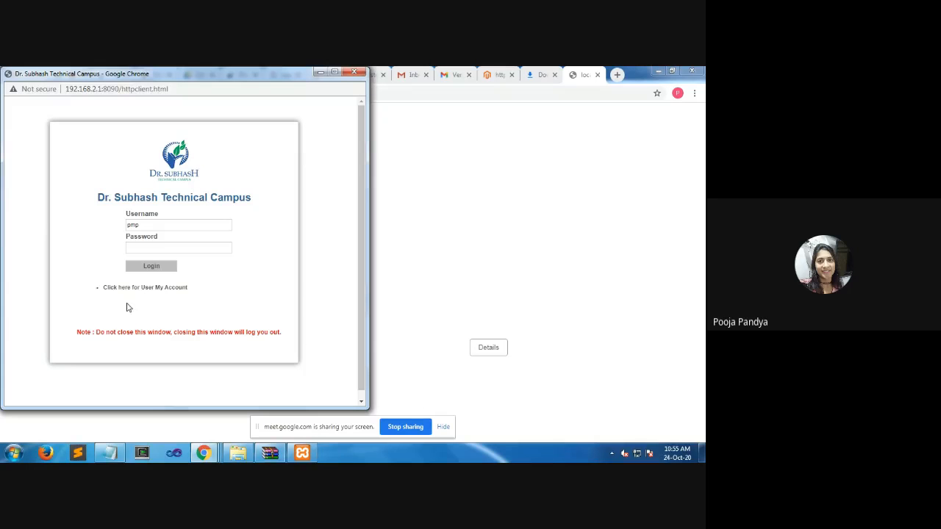
{"action": "left_click", "coordinate": [169, 246]}
{"action": "type", "text": "••••"}
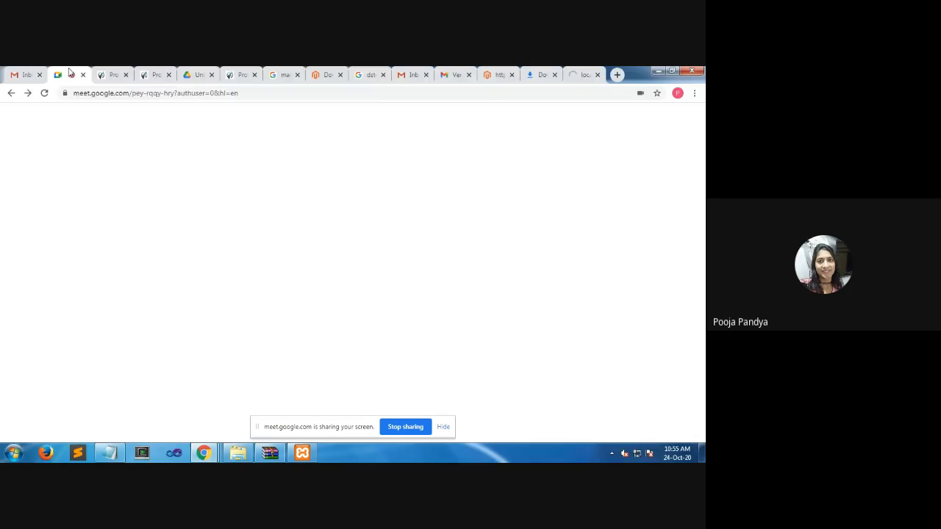
Check the localhost/magetno and Google Meet tabs, and bring up the archive extraction progress
{"action": "left_click", "coordinate": [581, 76]}
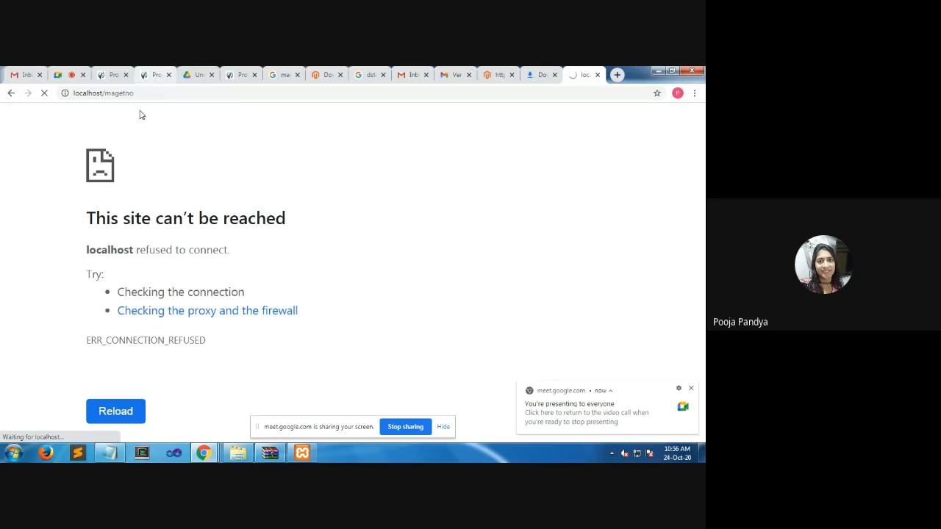
{"action": "left_click", "coordinate": [121, 93]}
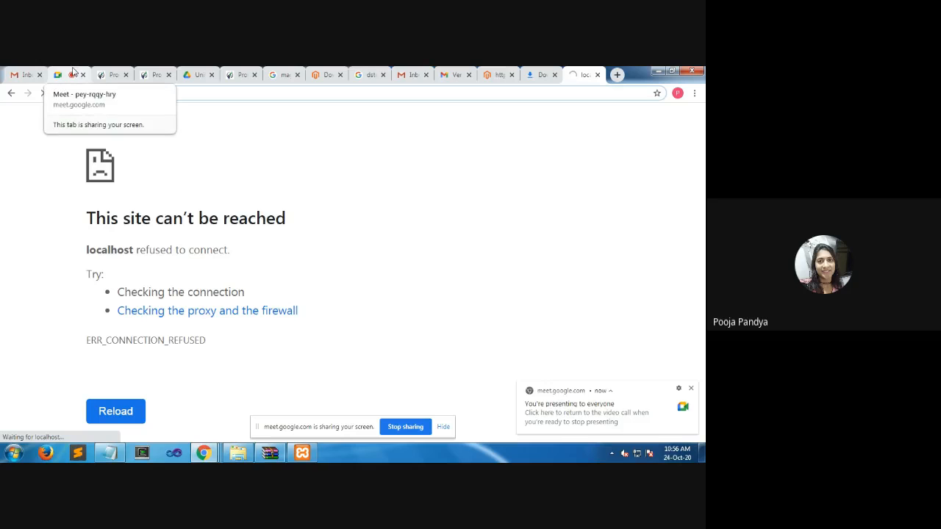
{"action": "left_click", "coordinate": [73, 73]}
{"action": "left_click", "coordinate": [580, 76]}
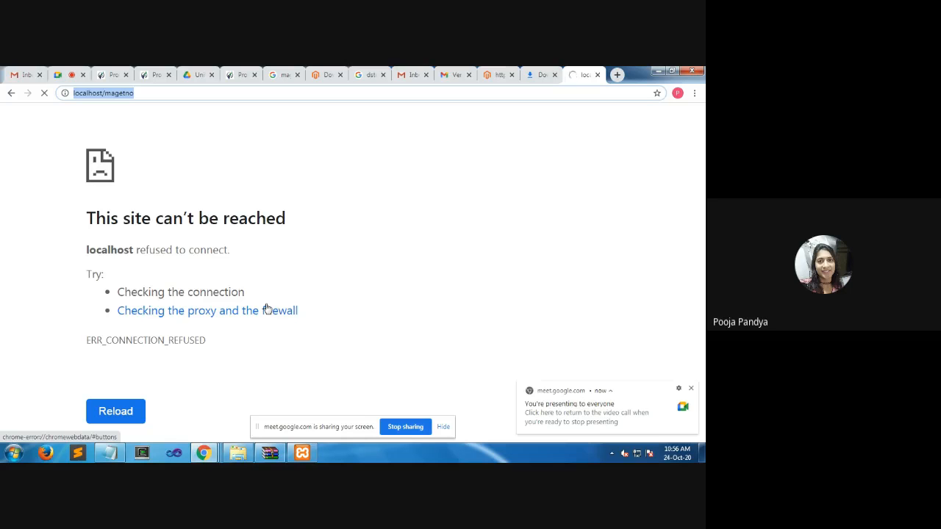
{"action": "left_click", "coordinate": [270, 453]}
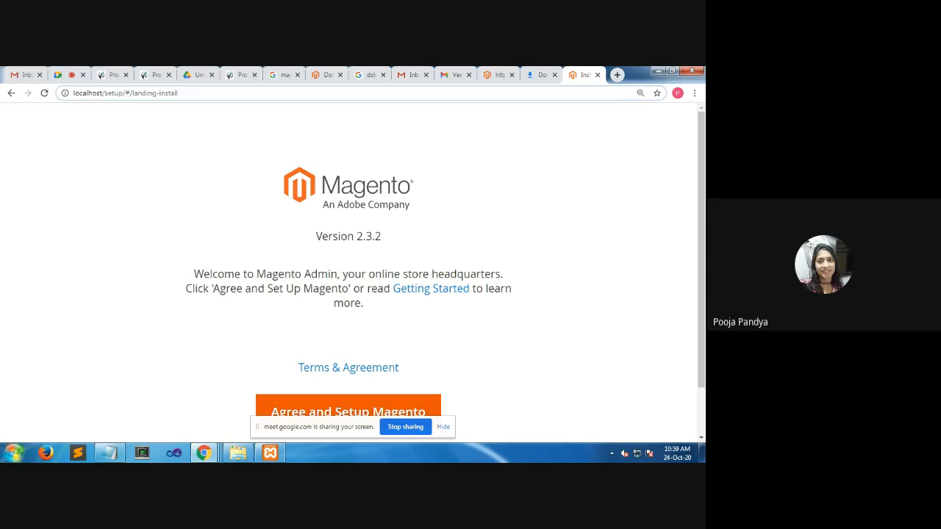
Agree to set up Magento from the setup landing page and start the readiness check
{"action": "scroll", "coordinate": [435, 312], "scroll_direction": "down", "scroll_amount": 1}
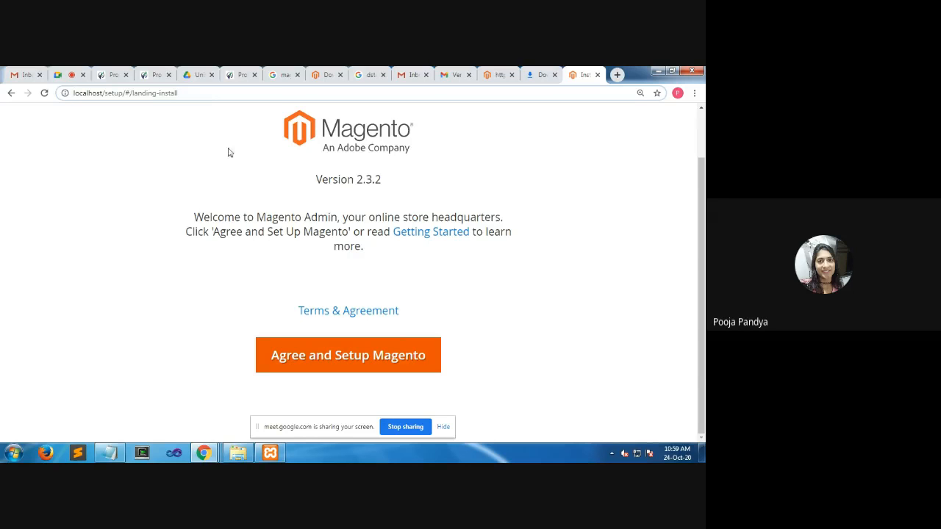
{"action": "left_click", "coordinate": [361, 356]}
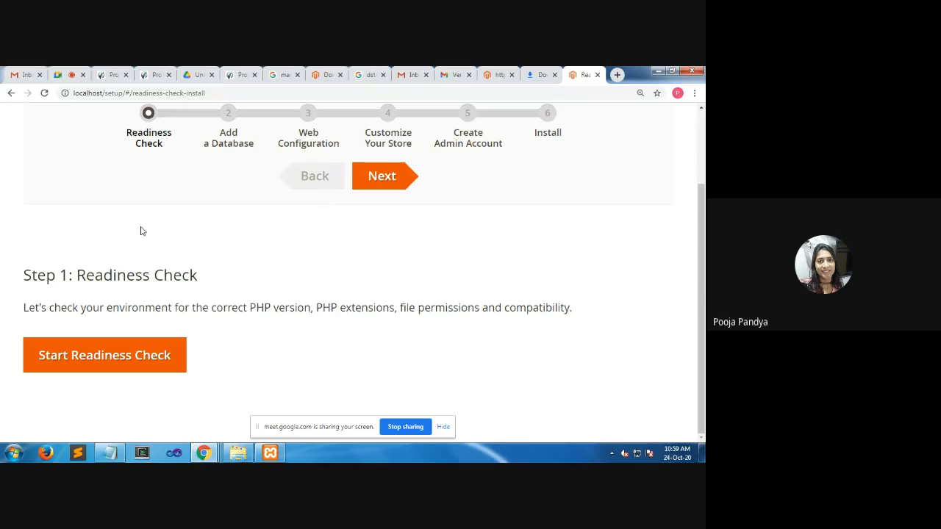
{"action": "left_click_drag", "start_coordinate": [76, 273], "coordinate": [216, 279]}
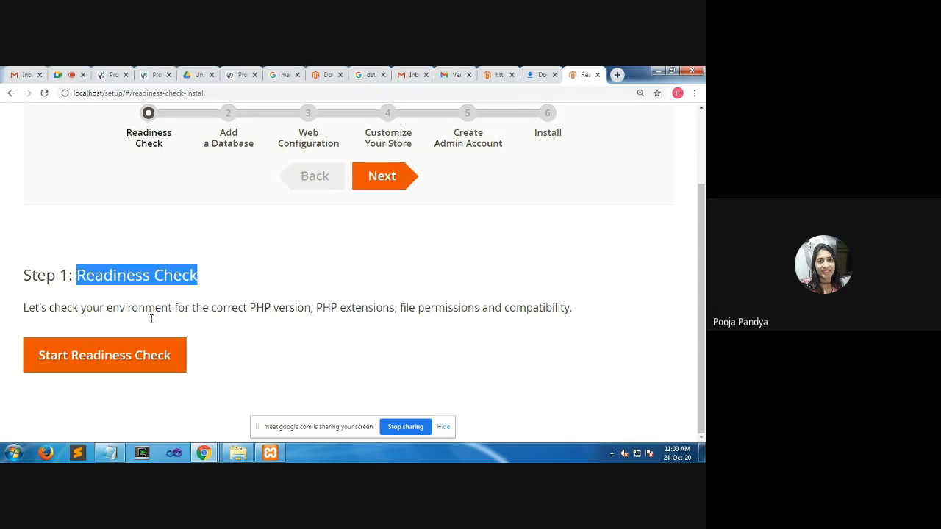
{"action": "left_click", "coordinate": [108, 363]}
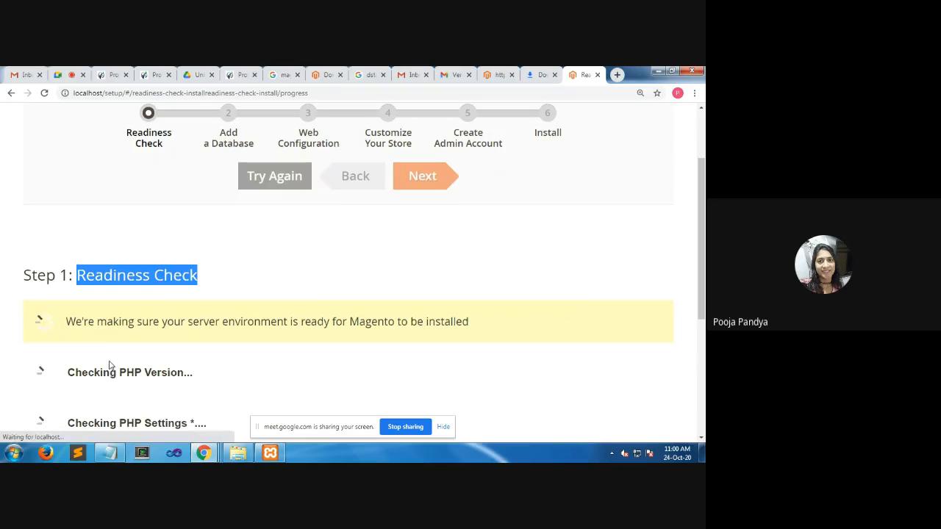
Review the PHP version, settings, extensions and file permission checks, and continue to the Add a Database step
{"action": "scroll", "coordinate": [182, 353], "scroll_direction": "down", "scroll_amount": 2}
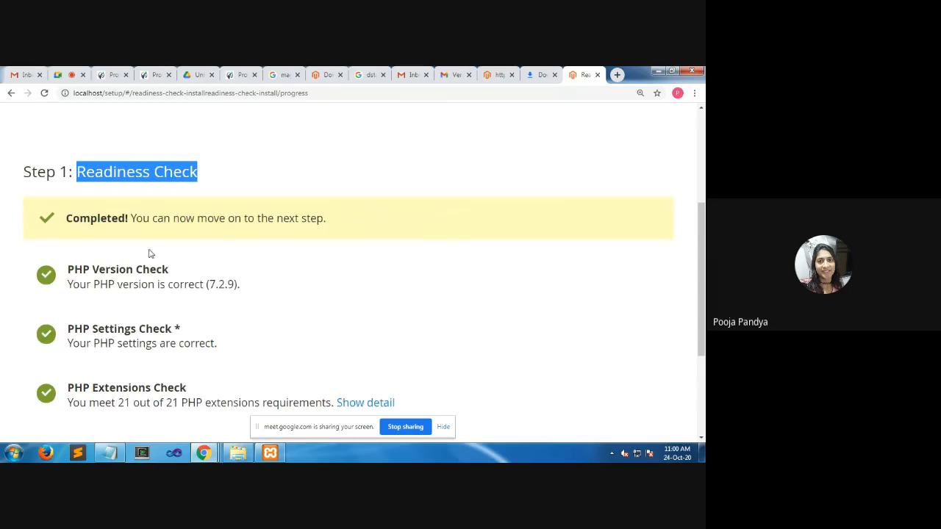
{"action": "scroll", "coordinate": [177, 259], "scroll_direction": "down", "scroll_amount": 1}
{"action": "scroll", "coordinate": [157, 314], "scroll_direction": "down", "scroll_amount": 1}
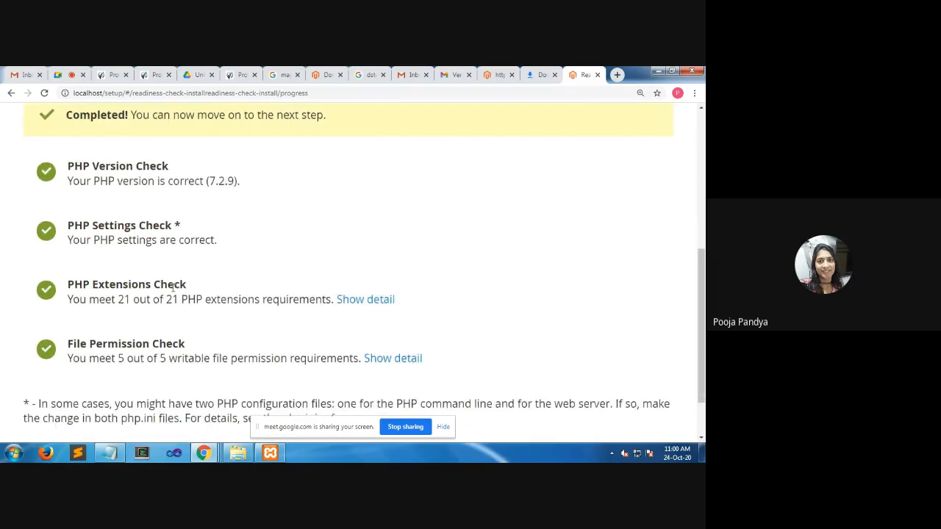
{"action": "scroll", "coordinate": [170, 287], "scroll_direction": "up", "scroll_amount": 1}
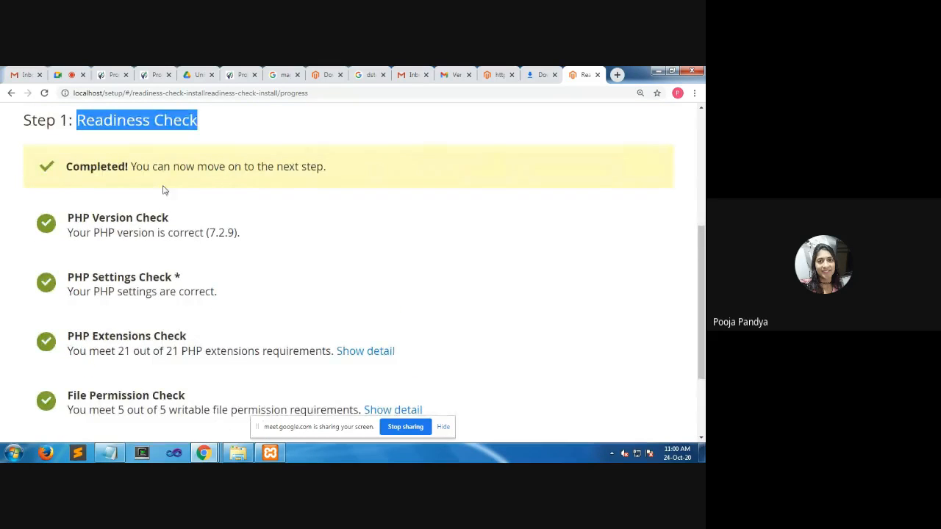
{"action": "left_click_drag", "start_coordinate": [110, 167], "coordinate": [66, 166]}
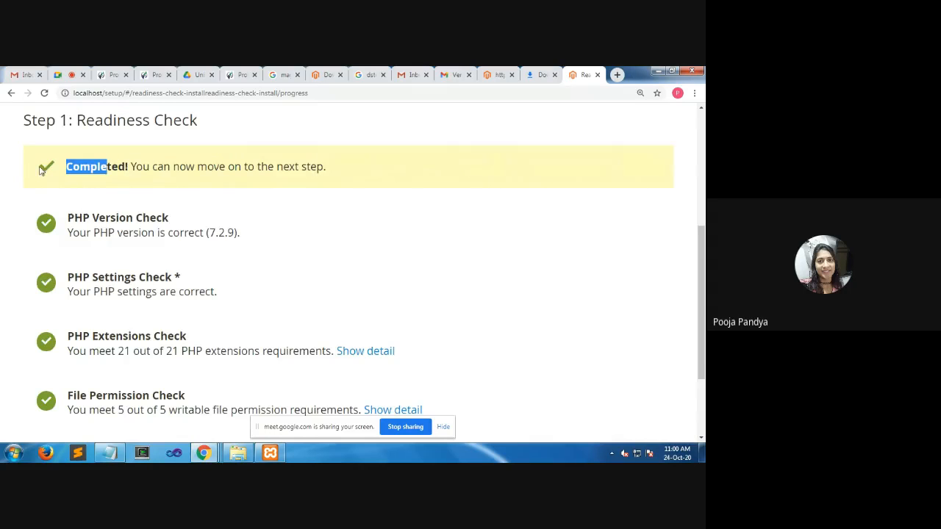
{"action": "scroll", "coordinate": [227, 296], "scroll_direction": "down", "scroll_amount": 1}
{"action": "scroll", "coordinate": [230, 287], "scroll_direction": "up", "scroll_amount": 4}
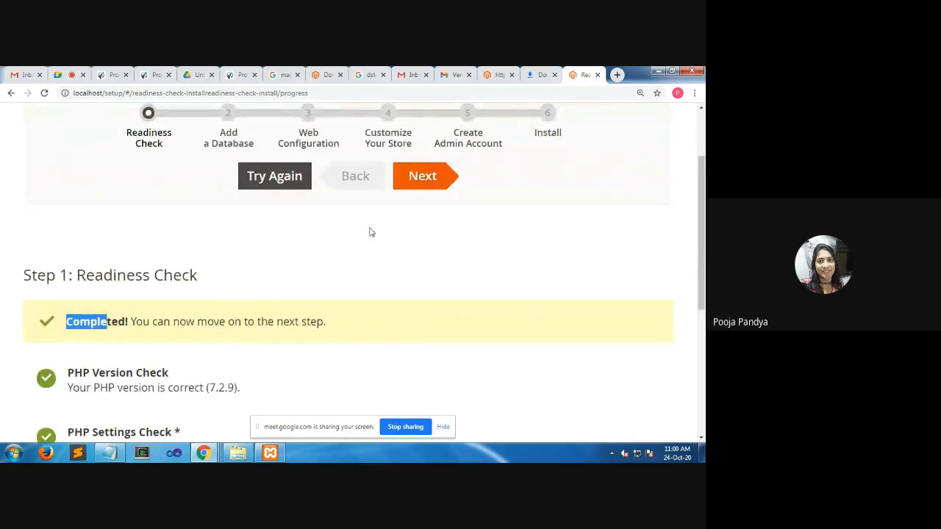
{"action": "left_click", "coordinate": [423, 185]}
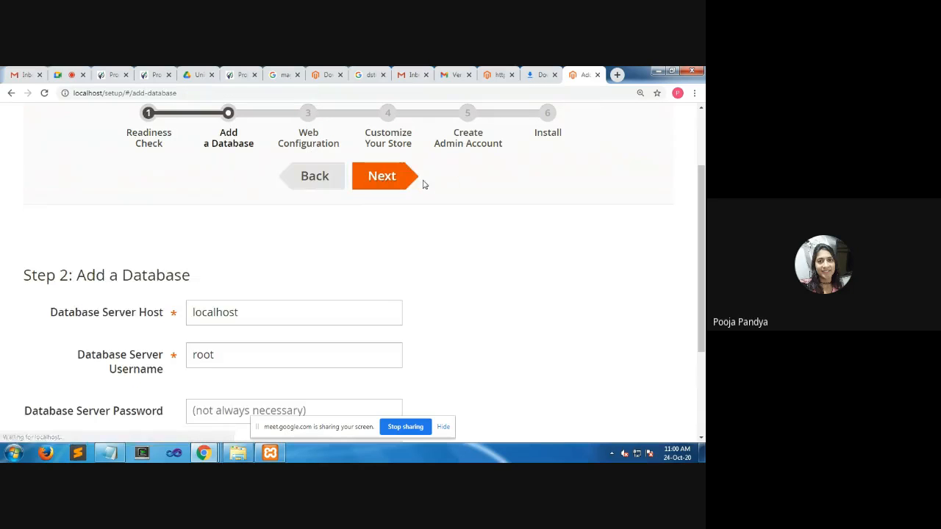
Load localhost/phpmyadmin/ in a new browser tab, removing the suggested sql.php query from the address
{"action": "left_click", "coordinate": [618, 74]}
{"action": "left_click", "coordinate": [596, 96]}
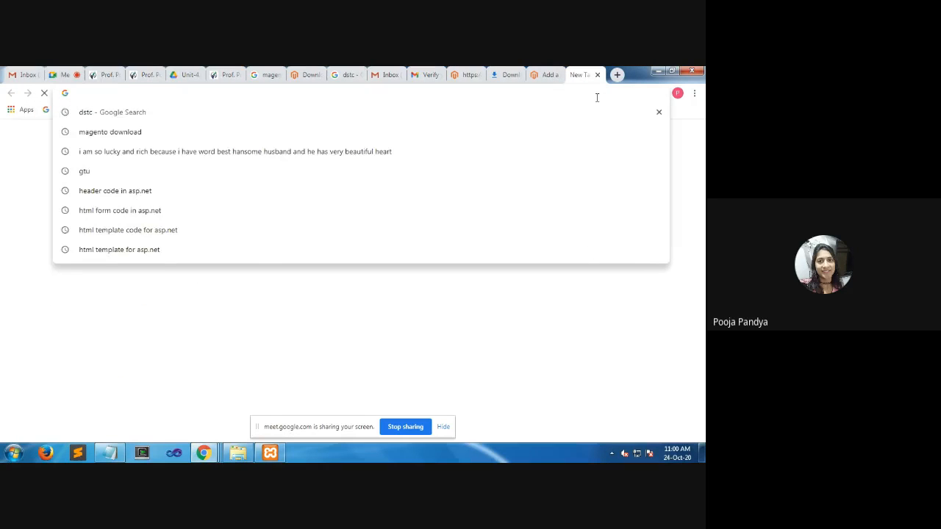
{"action": "type", "text": "loc"}
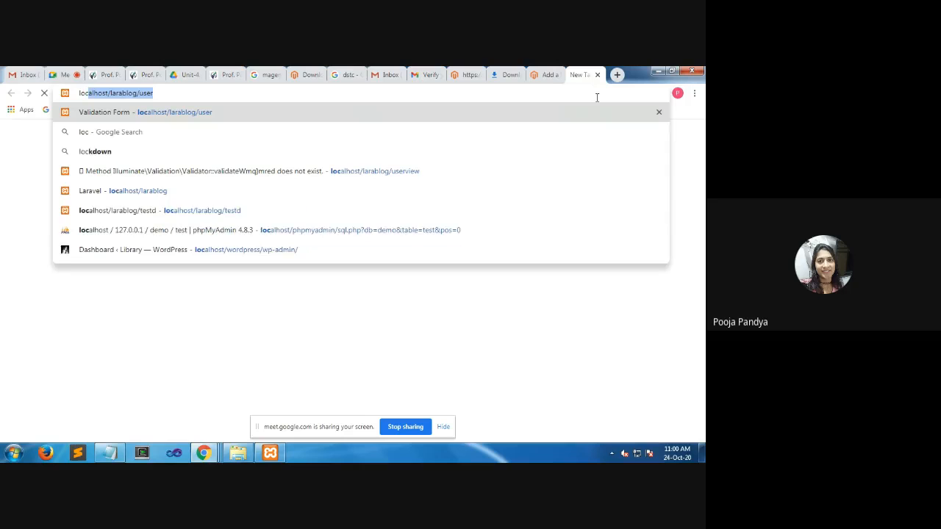
{"action": "type", "text": "alhost/lara"}
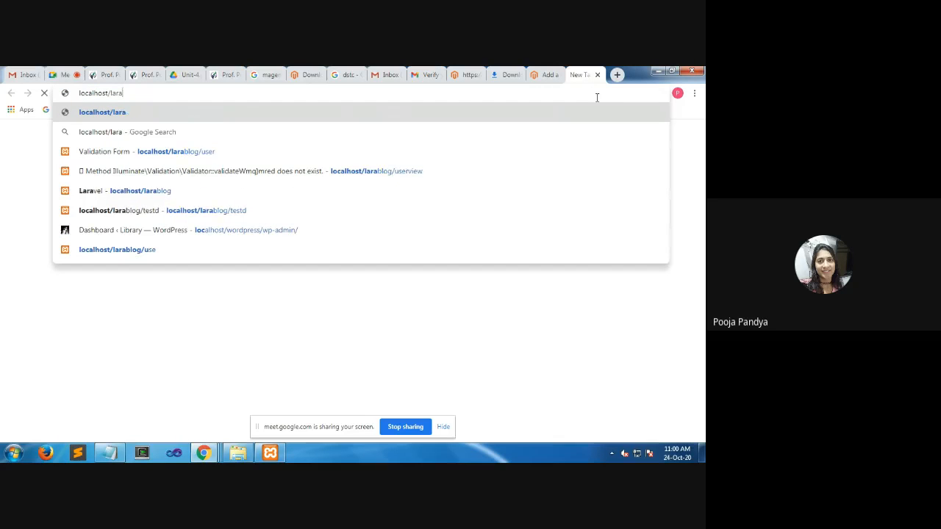
{"action": "key", "text": "BackSpace"}
{"action": "key", "text": "BackSpace"}
{"action": "key", "text": "BackSpace"}
{"action": "key", "text": "BackSpace"}
{"action": "type", "text": "pg"}
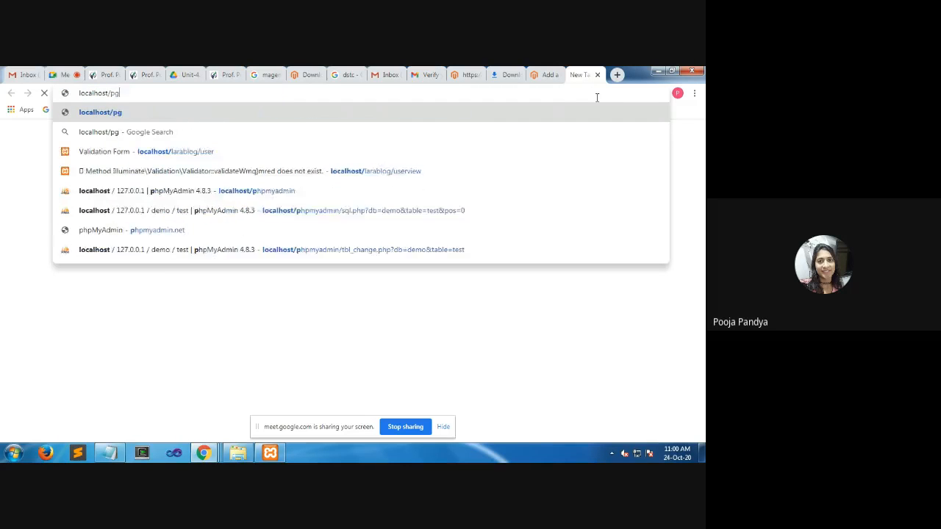
{"action": "key", "text": "BackSpace"}
{"action": "type", "text": "hp"}
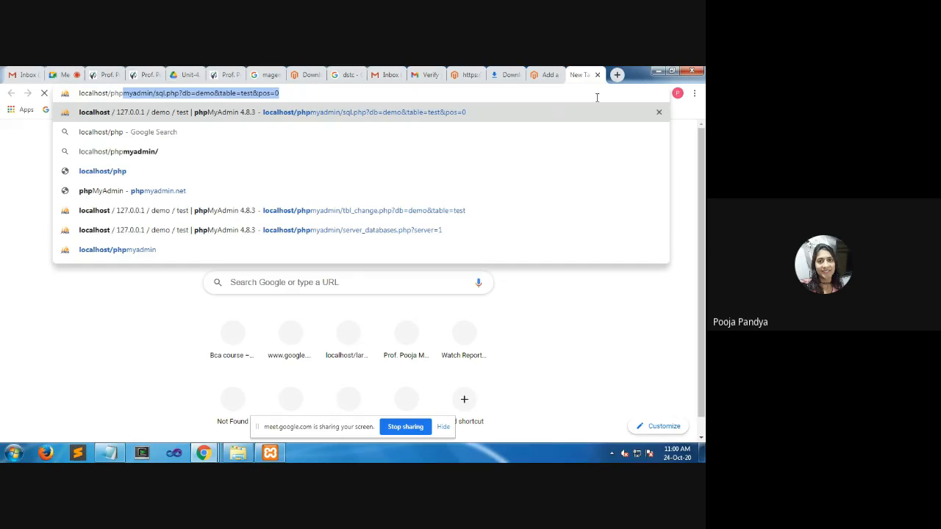
{"action": "key", "text": "Right"}
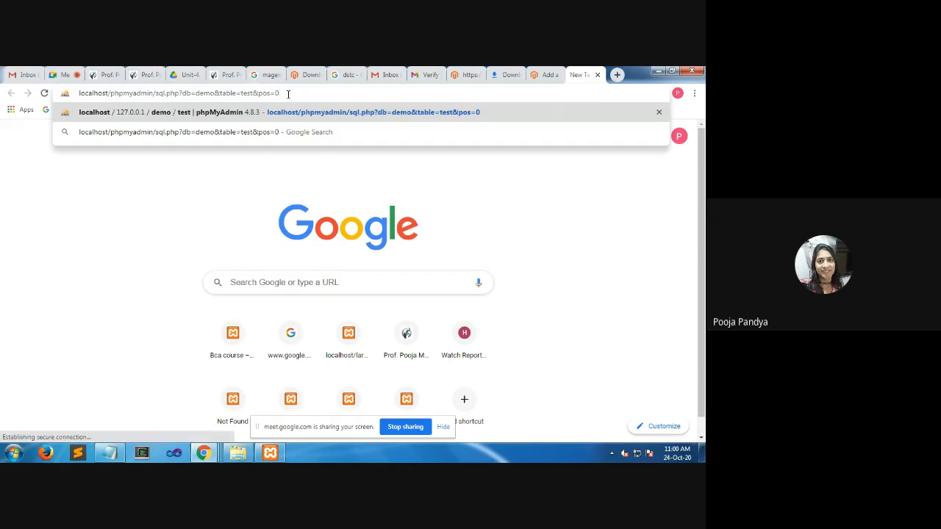
{"action": "left_click_drag", "start_coordinate": [280, 93], "coordinate": [155, 97]}
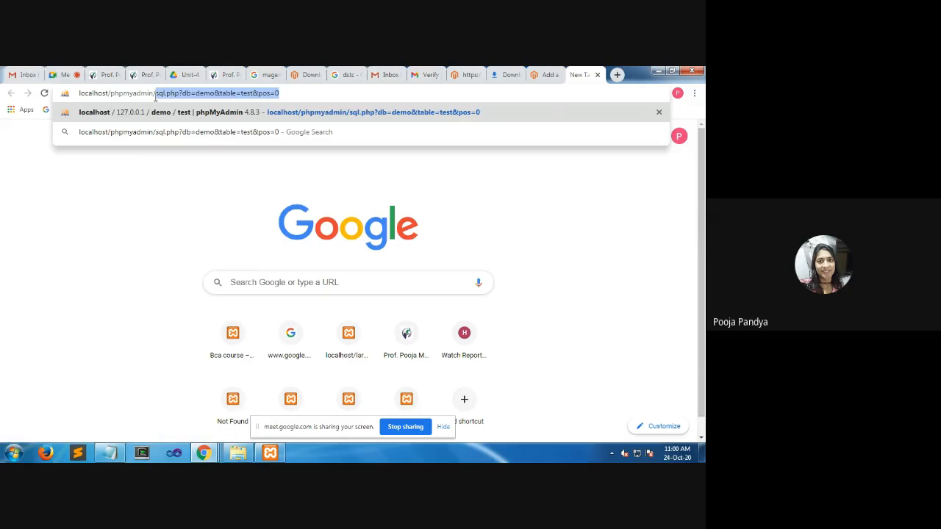
{"action": "key", "text": "BackSpace"}
{"action": "key", "text": "Return"}
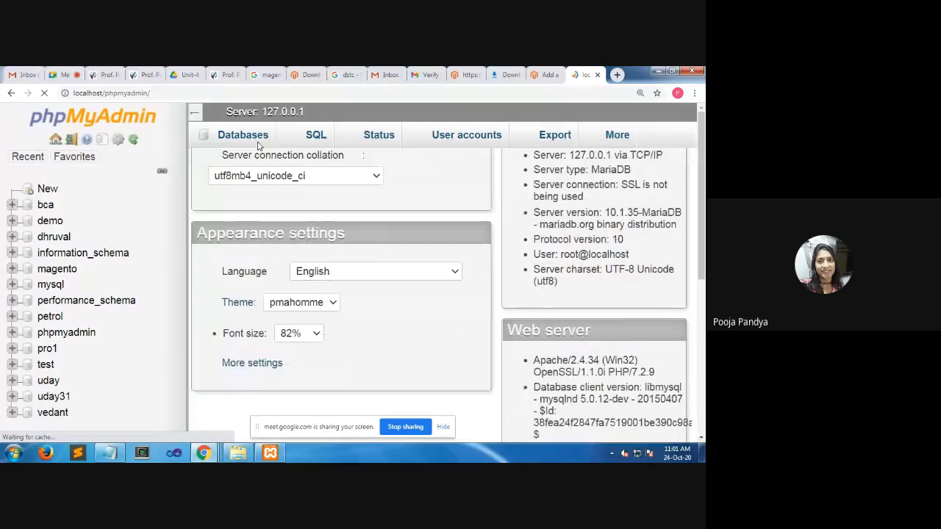
Show the server's databases in phpMyAdmin and expand the magento database's tables
{"action": "left_click", "coordinate": [247, 142]}
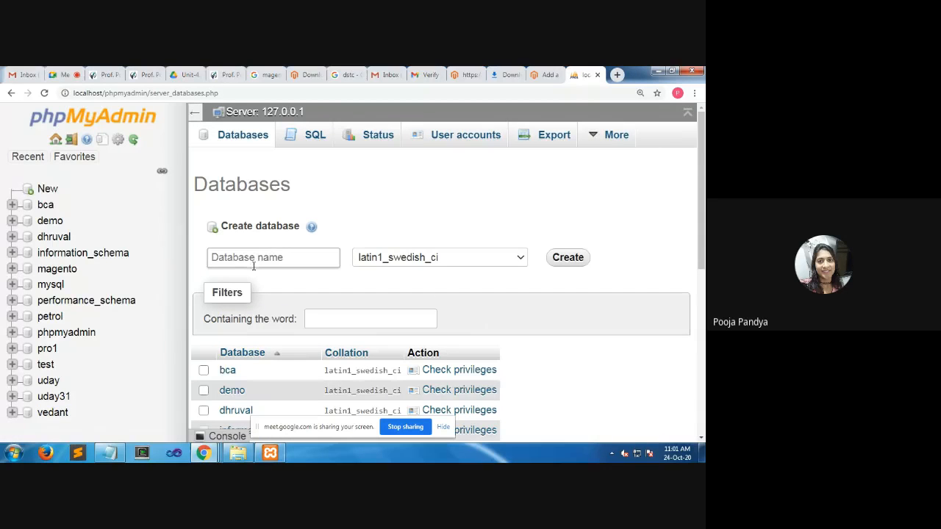
{"action": "left_click", "coordinate": [12, 269]}
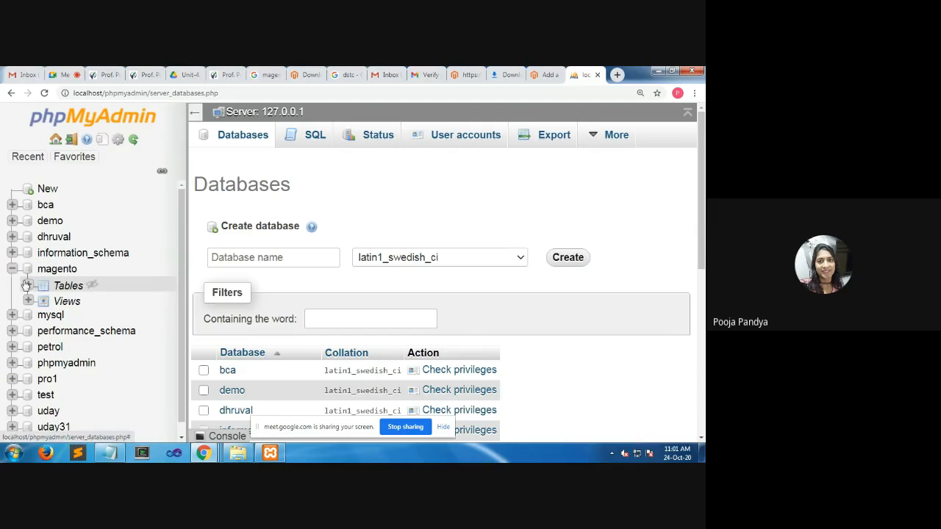
{"action": "left_click", "coordinate": [28, 286]}
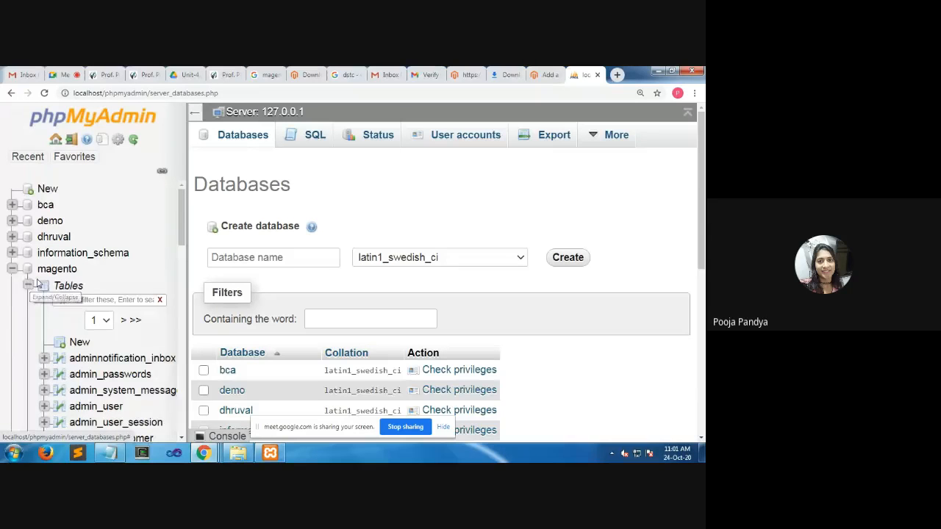
Try to create a database named test with the latin1_swedish_ci collation
{"action": "left_click", "coordinate": [238, 262]}
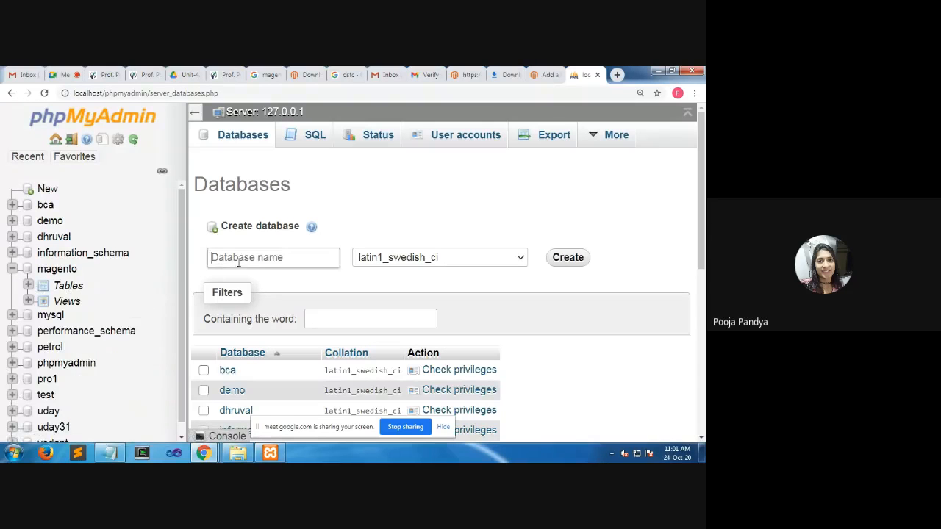
{"action": "type", "text": "d"}
{"action": "key", "text": "BackSpace"}
{"action": "type", "text": "test"}
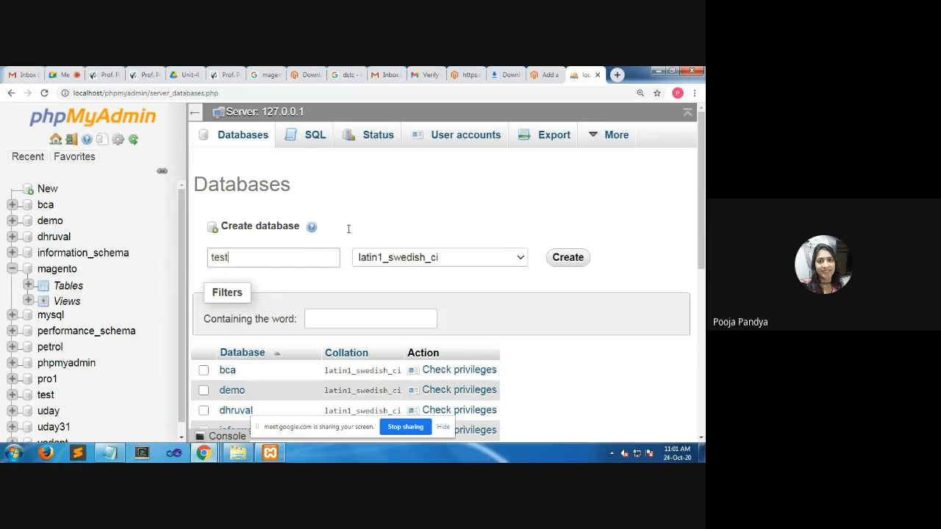
{"action": "left_click", "coordinate": [566, 257]}
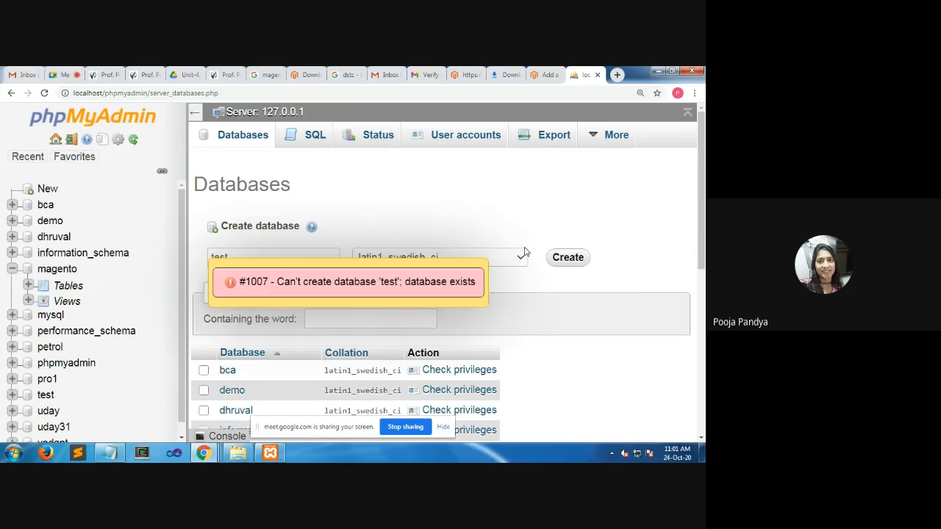
Create a database named magento2 with the latin1_swedish_ci collation
{"action": "left_click_drag", "start_coordinate": [276, 257], "coordinate": [161, 255]}
{"action": "type", "text": "magento2"}
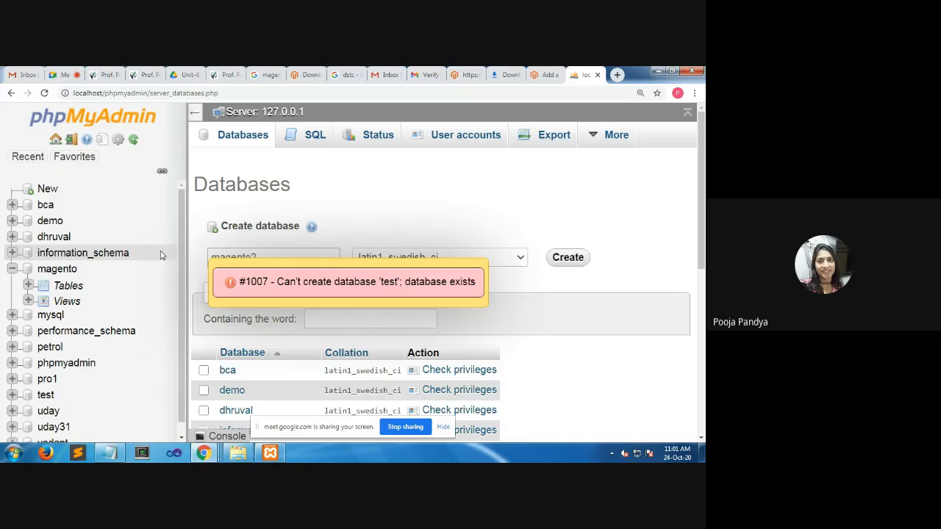
{"action": "left_click", "coordinate": [570, 262]}
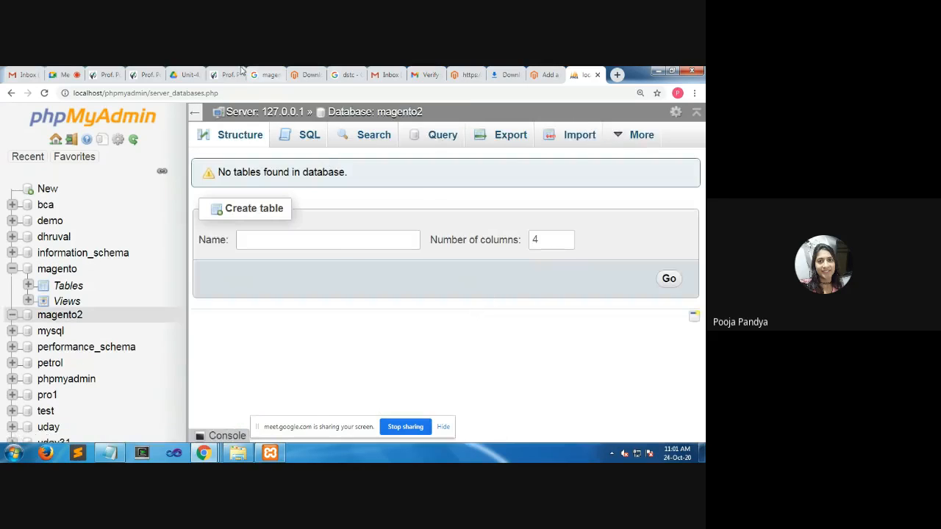
Return to the Magento setup wizard, set the database name to magento2, and continue to the Web Configuration step
{"action": "left_click", "coordinate": [534, 74]}
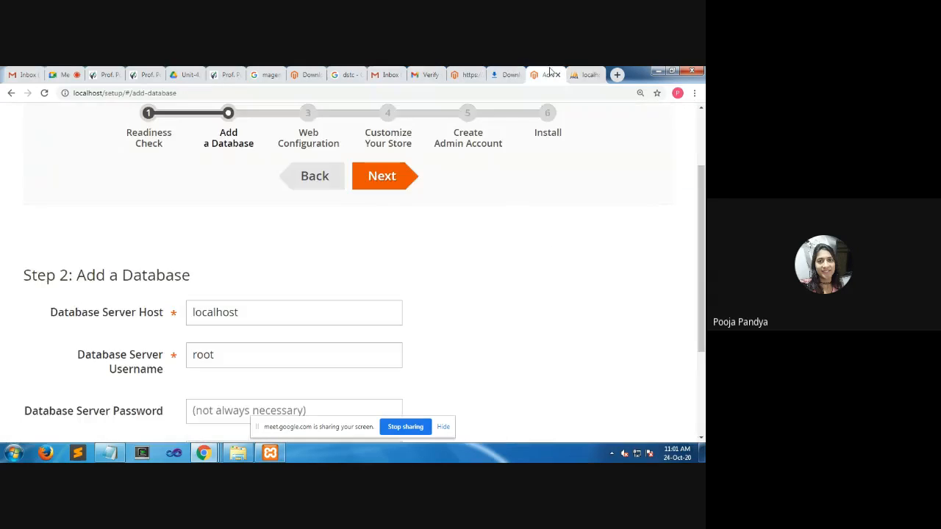
{"action": "scroll", "coordinate": [259, 263], "scroll_direction": "down", "scroll_amount": 2}
{"action": "left_click", "coordinate": [256, 263]}
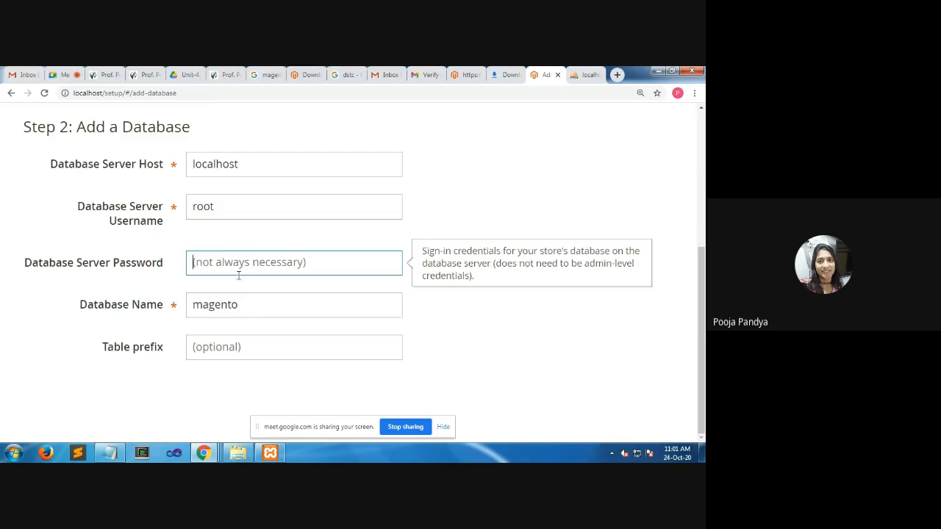
{"action": "left_click", "coordinate": [239, 303]}
{"action": "type", "text": "2"}
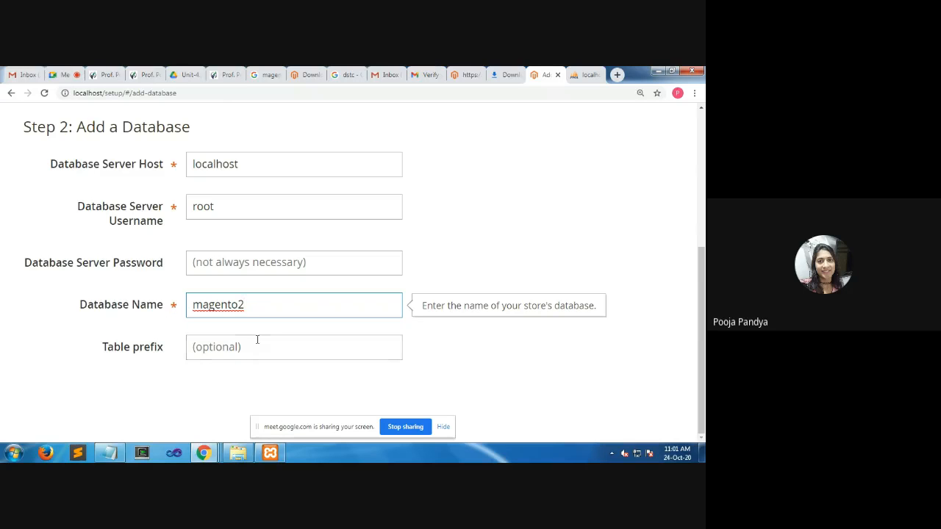
{"action": "scroll", "coordinate": [382, 289], "scroll_direction": "up", "scroll_amount": 3}
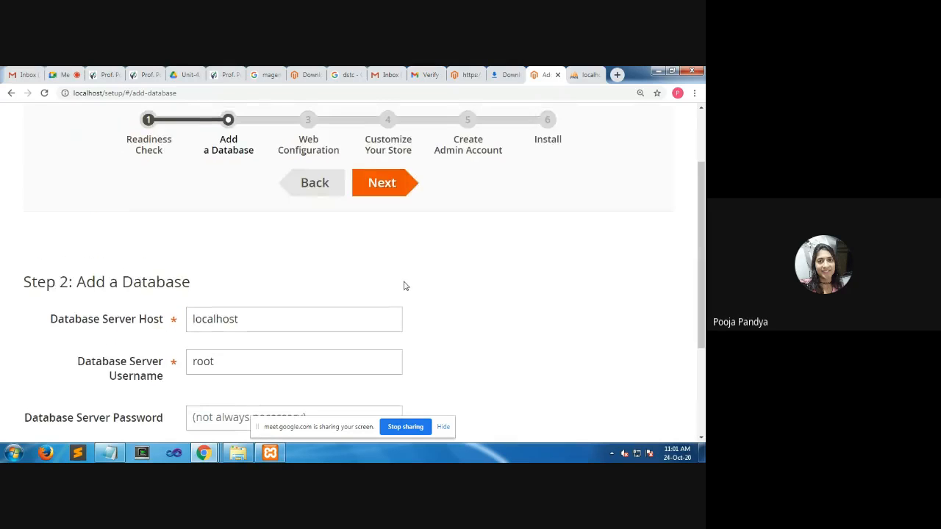
{"action": "left_click", "coordinate": [382, 185]}
Review the store and admin addresses, keep them as proposed, and continue to the Customize Your Store step
{"action": "scroll", "coordinate": [371, 235], "scroll_direction": "down", "scroll_amount": 2}
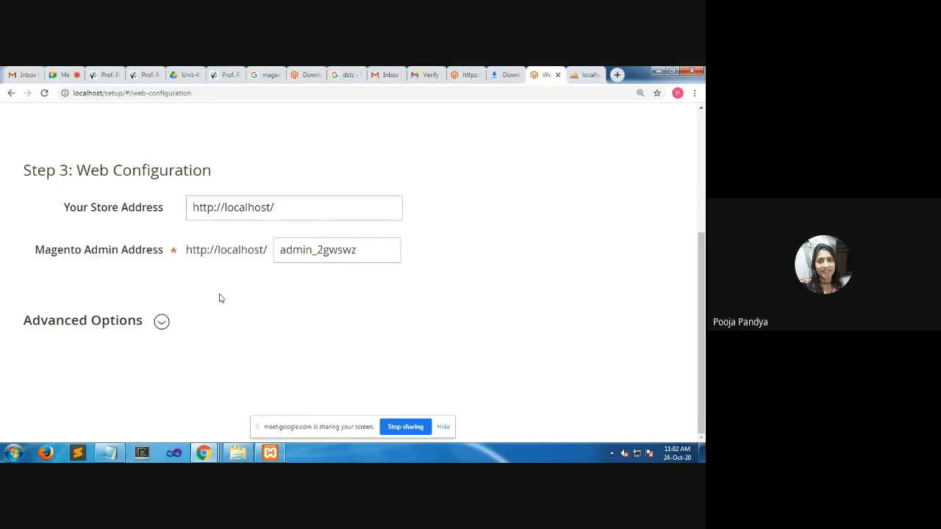
{"action": "scroll", "coordinate": [218, 297], "scroll_direction": "up", "scroll_amount": 1}
{"action": "scroll", "coordinate": [399, 184], "scroll_direction": "up", "scroll_amount": 2}
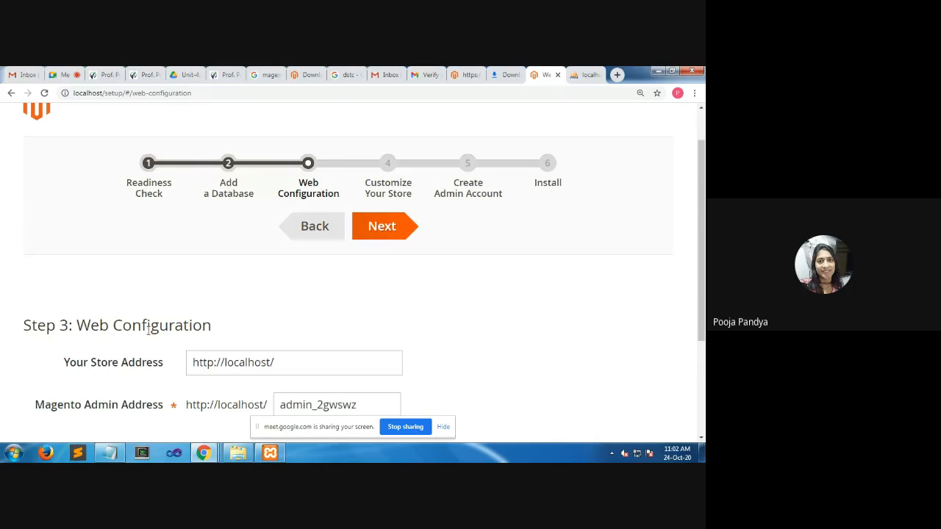
{"action": "left_click", "coordinate": [391, 230]}
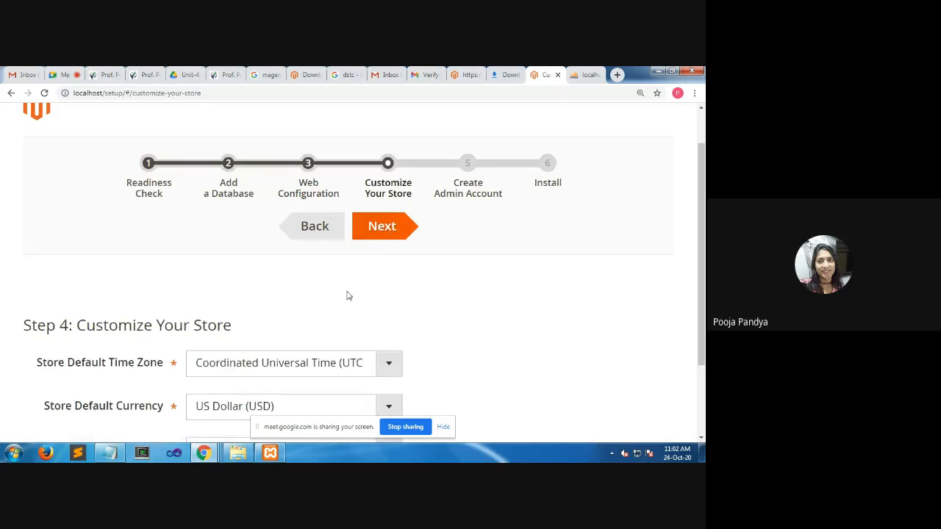
Set the store's default time zone to India Standard Time (Asia/Colombo) and its default currency to Indian Rupee (INR)
{"action": "scroll", "coordinate": [349, 294], "scroll_direction": "down", "scroll_amount": 2}
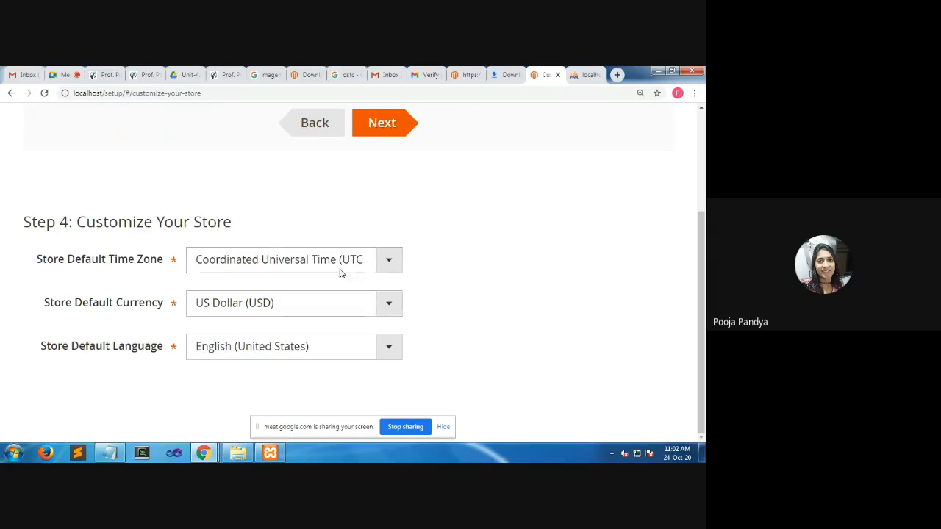
{"action": "left_click", "coordinate": [390, 264]}
{"action": "key", "text": "i"}
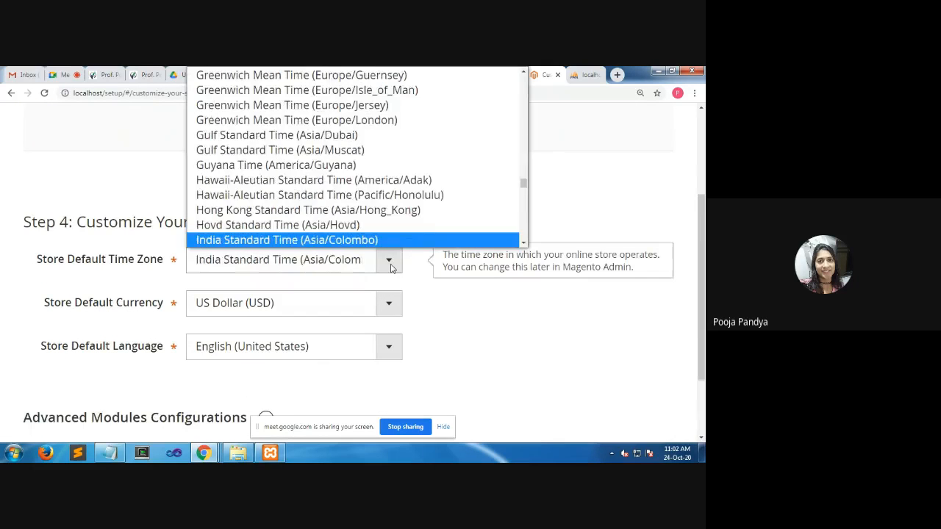
{"action": "key", "text": "Return"}
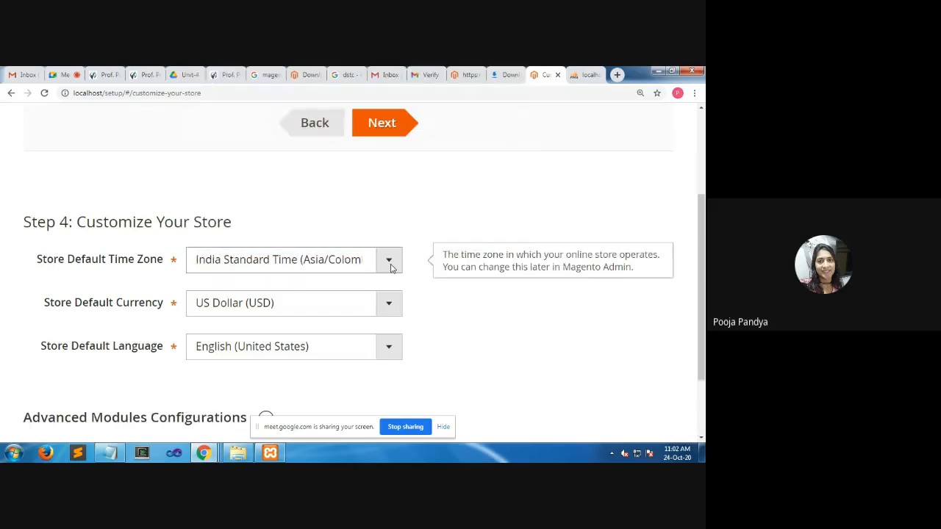
{"action": "left_click", "coordinate": [388, 305]}
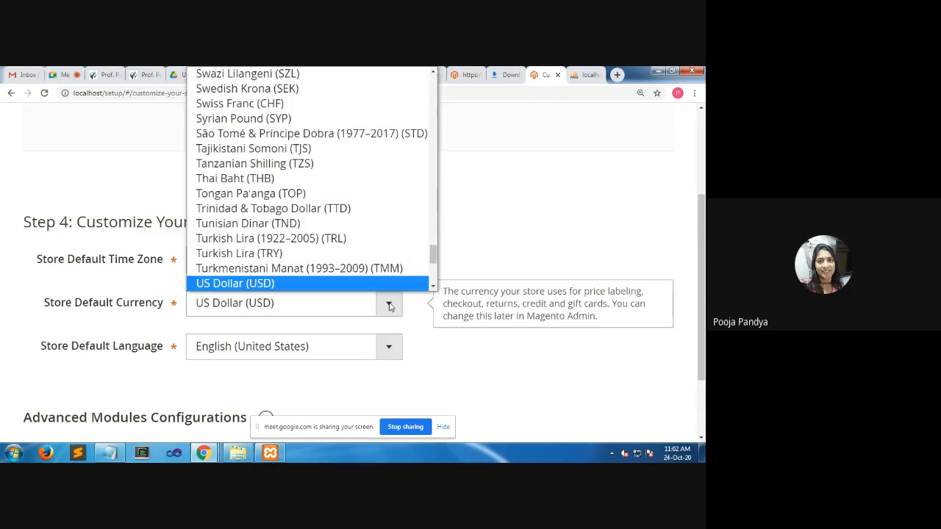
{"action": "type", "text": "in"}
{"action": "key", "text": "Return"}
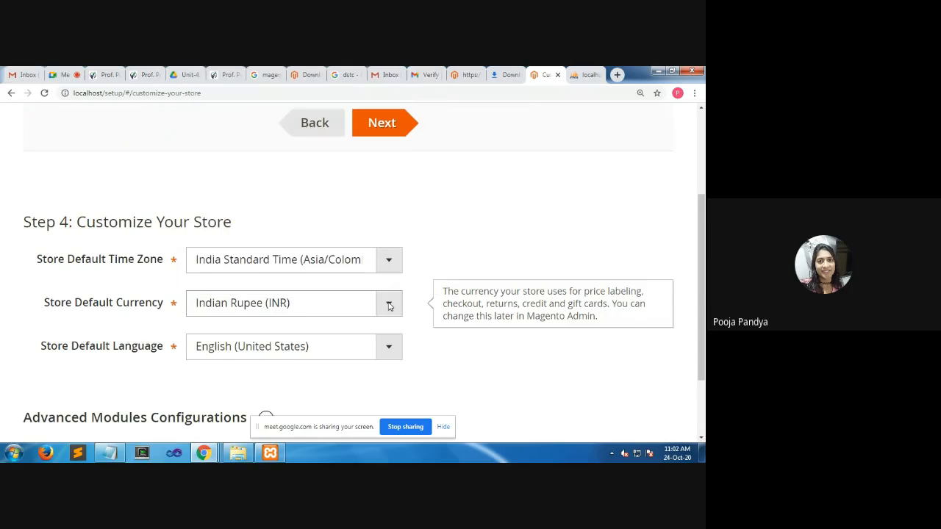
Set the store's default language to English (United Kingdom) and continue to the Create Admin Account step
{"action": "left_click", "coordinate": [334, 356]}
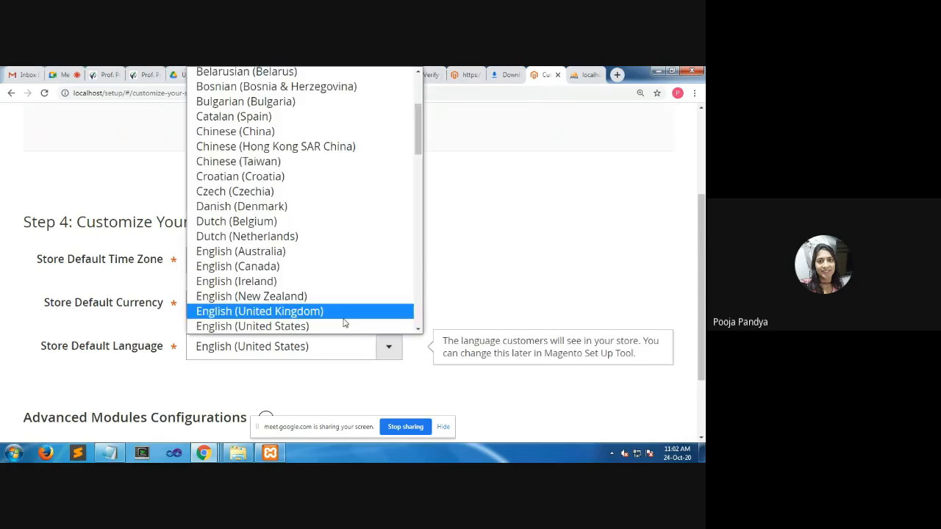
{"action": "left_click", "coordinate": [343, 319]}
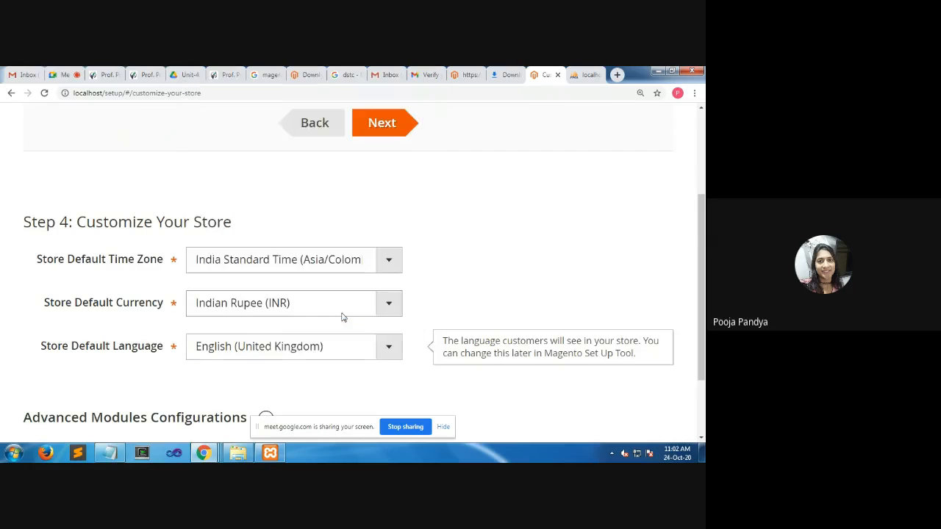
{"action": "scroll", "coordinate": [451, 267], "scroll_direction": "down", "scroll_amount": 2}
{"action": "scroll", "coordinate": [459, 261], "scroll_direction": "up", "scroll_amount": 3}
{"action": "scroll", "coordinate": [462, 258], "scroll_direction": "up", "scroll_amount": 1}
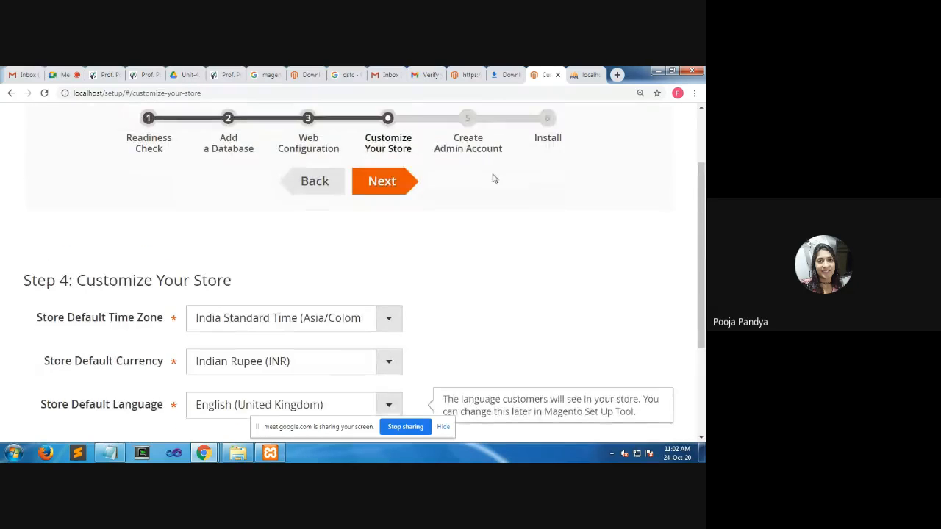
{"action": "left_click", "coordinate": [389, 188]}
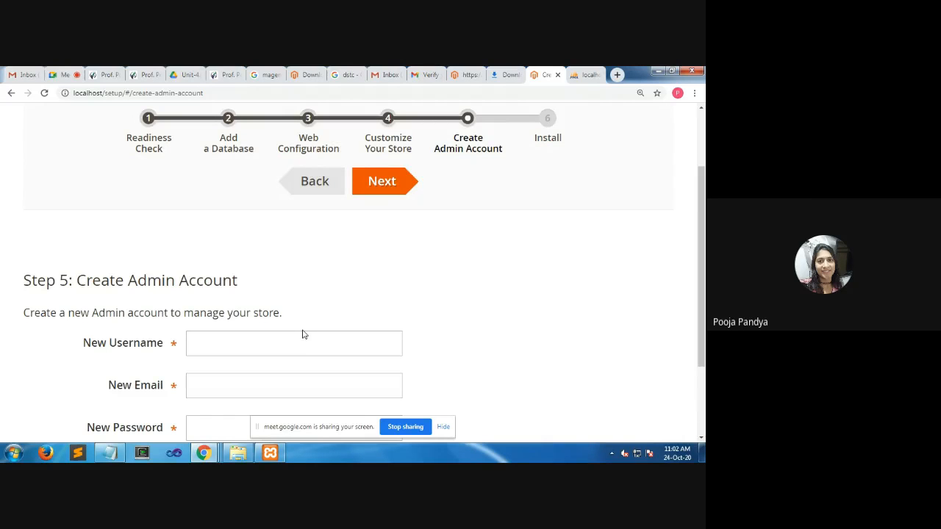
Enter the new admin account's username and e-mail address
{"action": "scroll", "coordinate": [302, 335], "scroll_direction": "down", "scroll_amount": 1}
{"action": "left_click", "coordinate": [250, 295]}
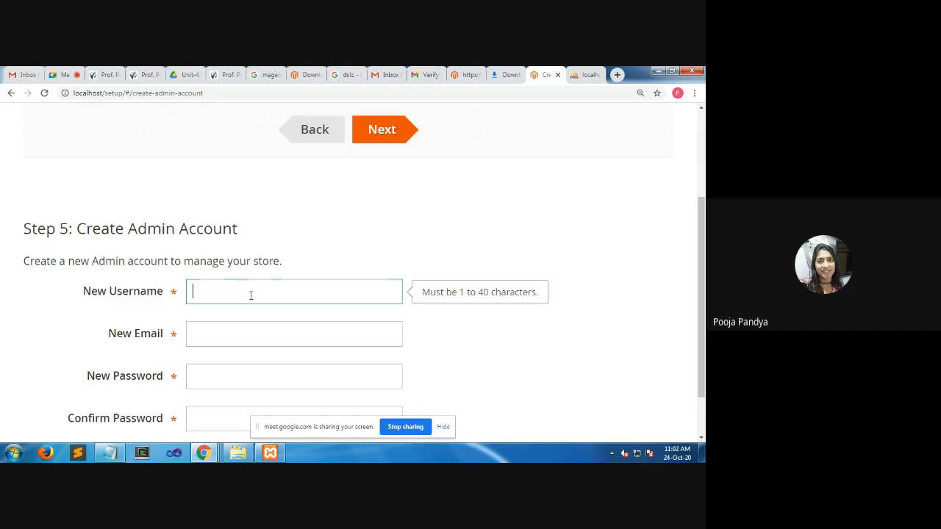
{"action": "type", "text": "pmp"}
{"action": "key", "text": "Tab"}
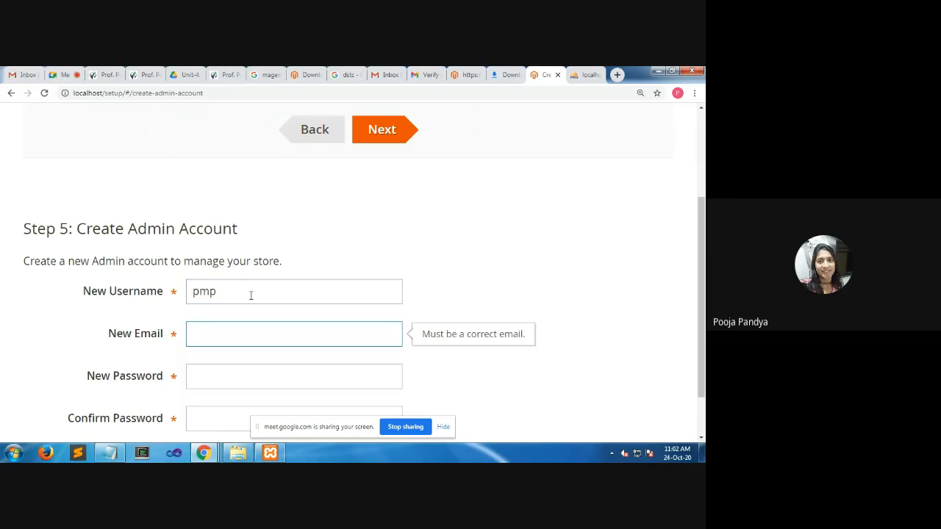
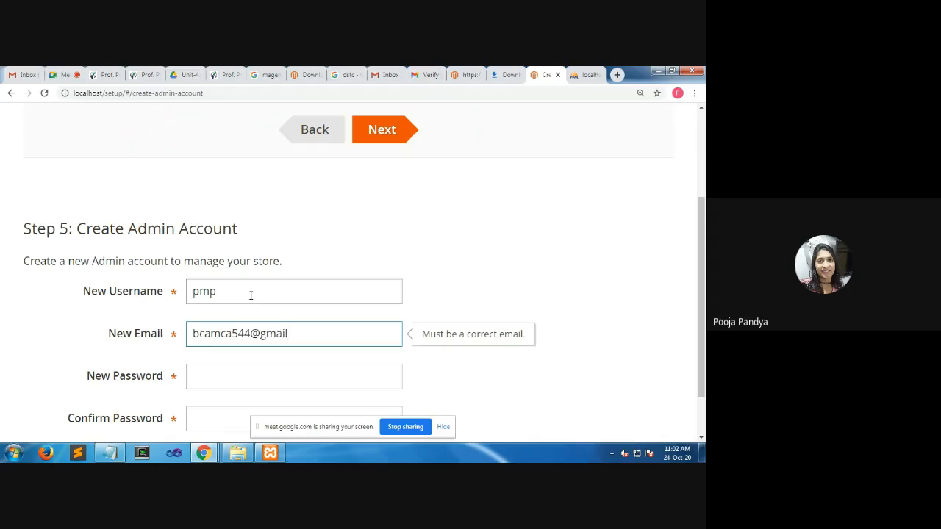
{"action": "key", "text": "Tab"}
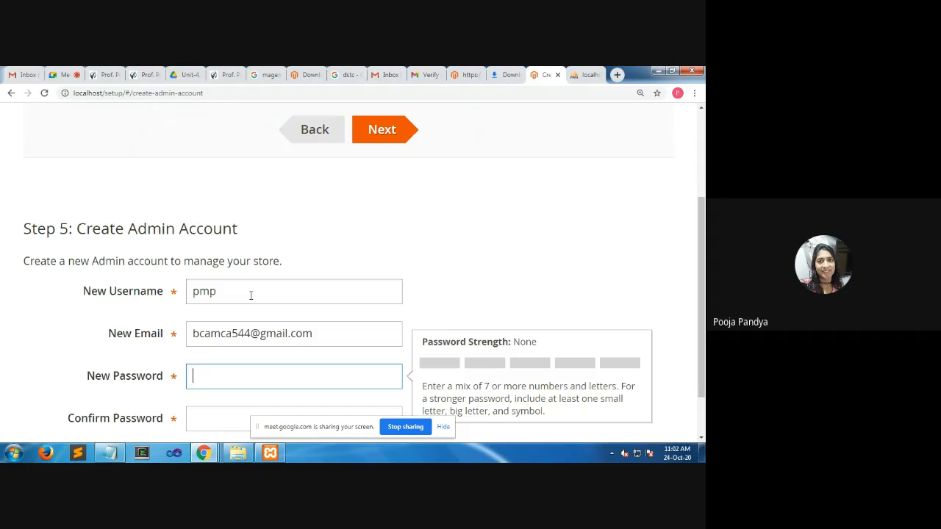
Enter and confirm the new admin account's password, and continue to the Install step
{"action": "type", "text": "******"}
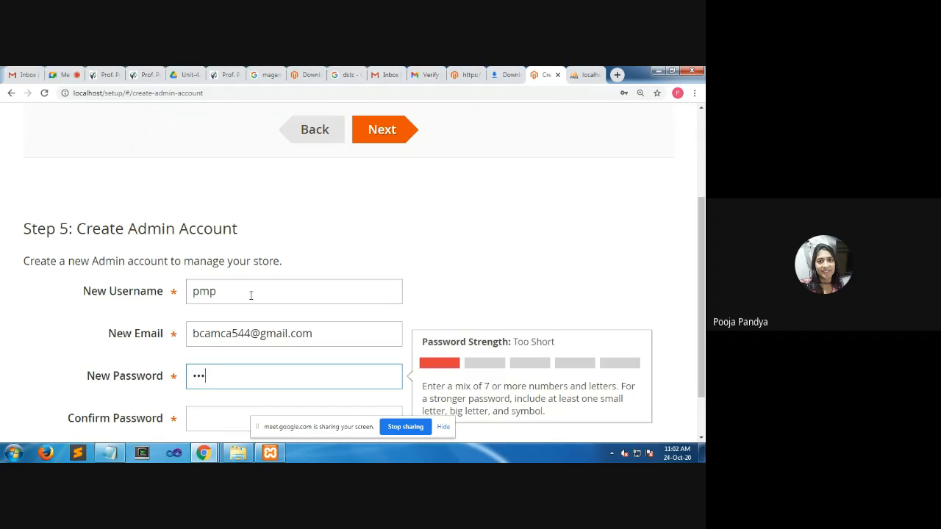
{"action": "key", "text": "Tab"}
{"action": "type", "text": "***"}
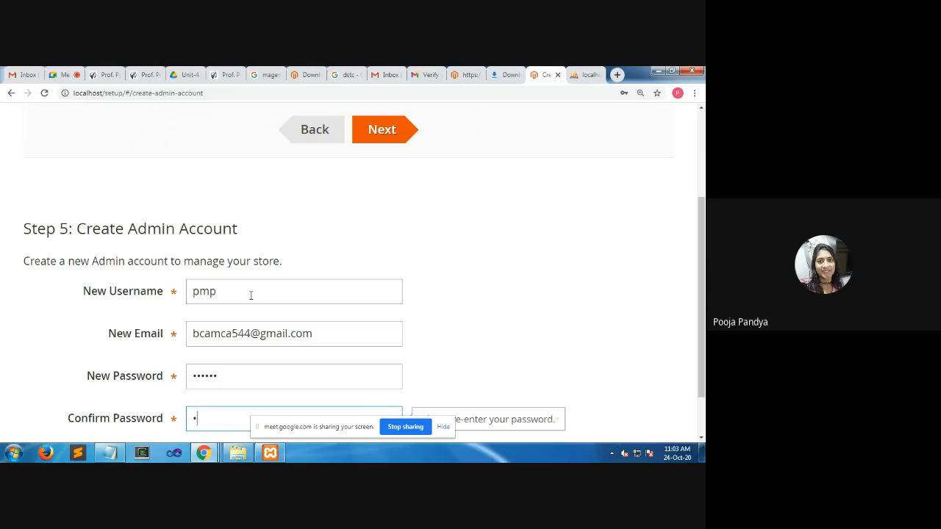
{"action": "type", "text": "***"}
{"action": "scroll", "coordinate": [260, 296], "scroll_direction": "down", "scroll_amount": 1}
{"action": "scroll", "coordinate": [349, 286], "scroll_direction": "up", "scroll_amount": 3}
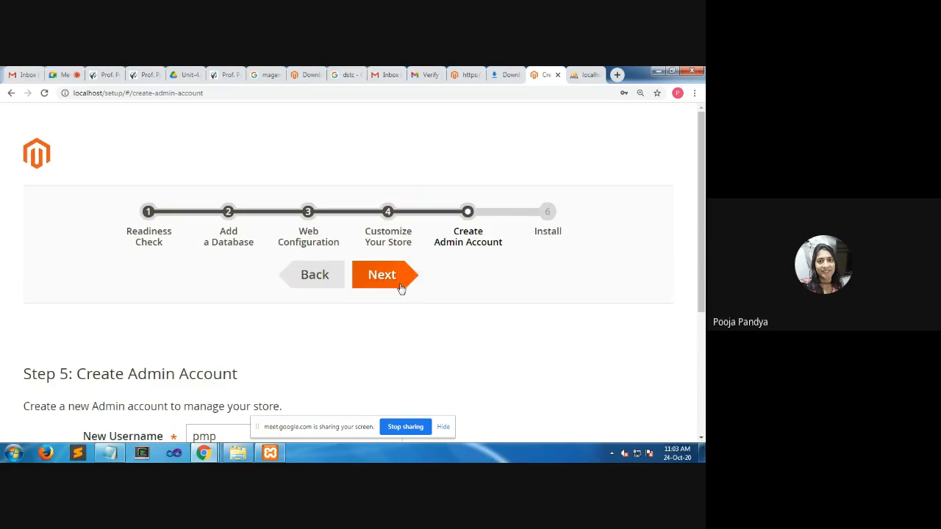
{"action": "left_click", "coordinate": [389, 275]}
Dismiss the browser's change-password notice and start the Magento installation
{"action": "scroll", "coordinate": [390, 265], "scroll_direction": "down", "scroll_amount": 2}
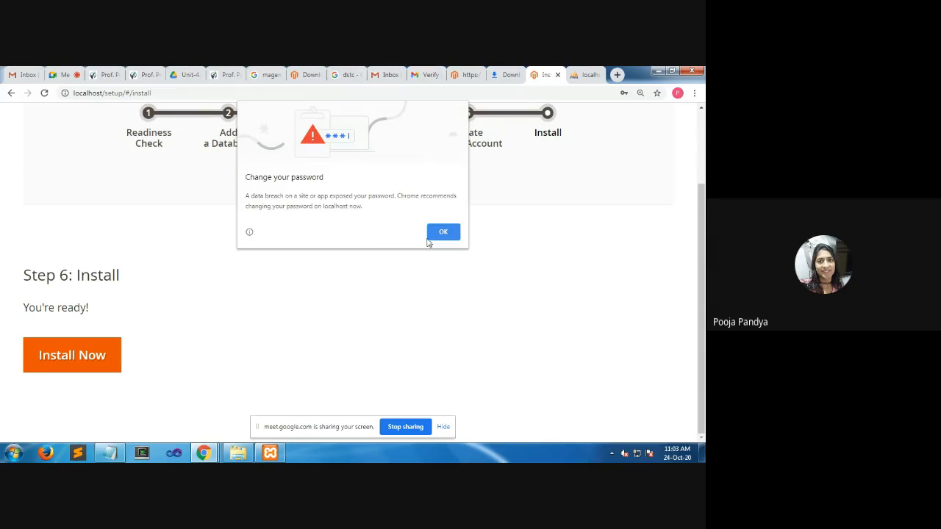
{"action": "left_click", "coordinate": [431, 237]}
{"action": "left_click", "coordinate": [62, 360]}
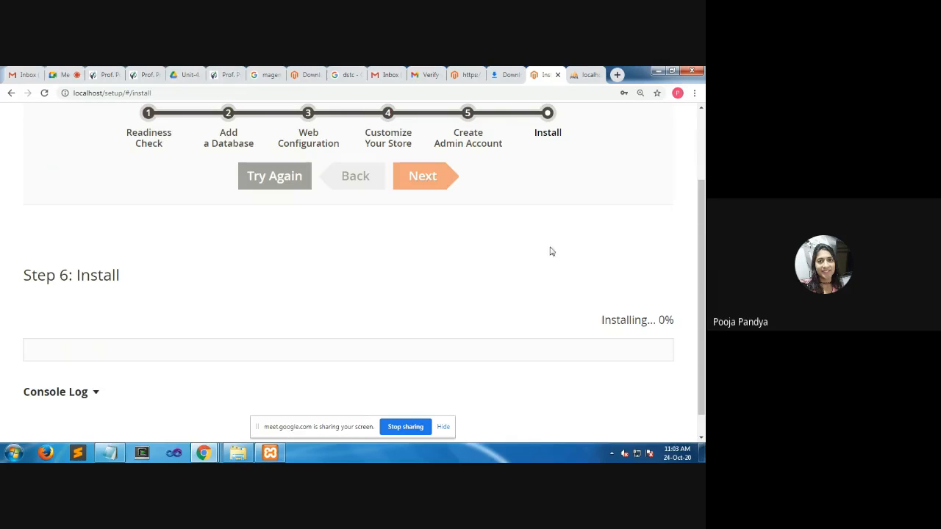
Review the download, extraction and MySQL database instructions in steps 1 to 4 of Unit-4.pdf
{"action": "left_click", "coordinate": [186, 75]}
{"action": "scroll", "coordinate": [297, 247], "scroll_direction": "down", "scroll_amount": 20}
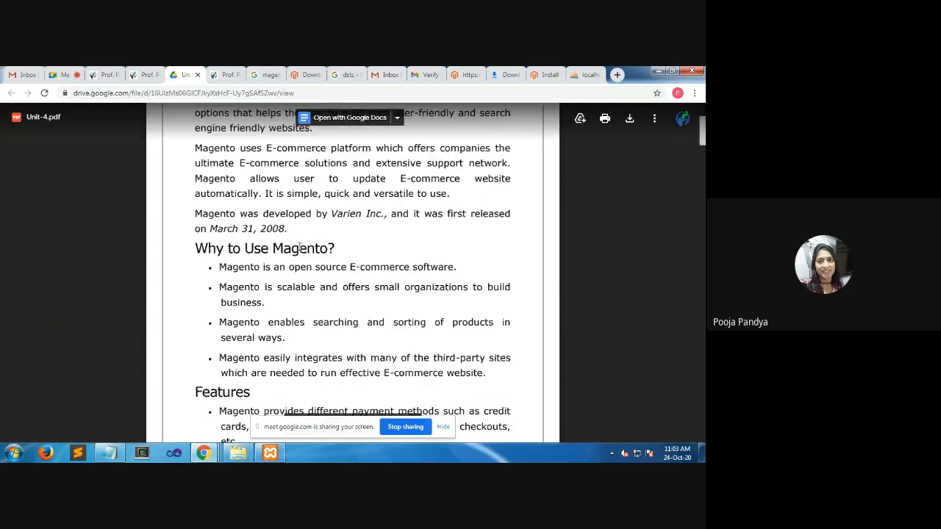
{"action": "scroll", "coordinate": [307, 244], "scroll_direction": "down", "scroll_amount": 1}
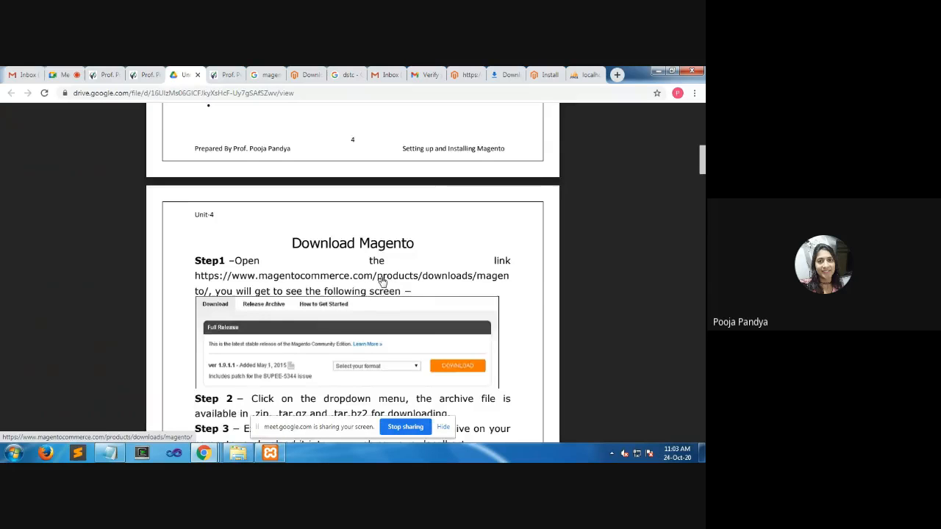
{"action": "scroll", "coordinate": [269, 201], "scroll_direction": "down", "scroll_amount": 3}
{"action": "left_click_drag", "start_coordinate": [251, 207], "coordinate": [475, 199]}
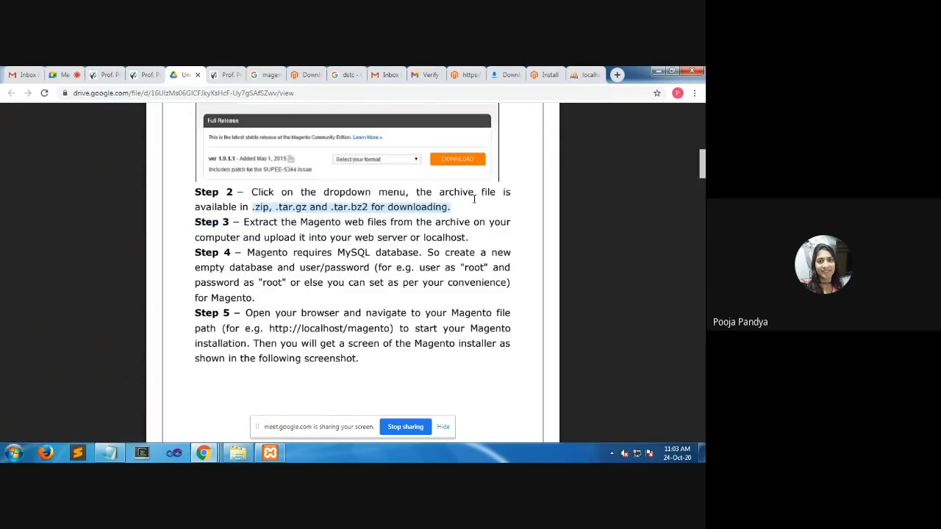
{"action": "double_click", "coordinate": [262, 224]}
{"action": "left_click_drag", "start_coordinate": [266, 233], "coordinate": [416, 240]}
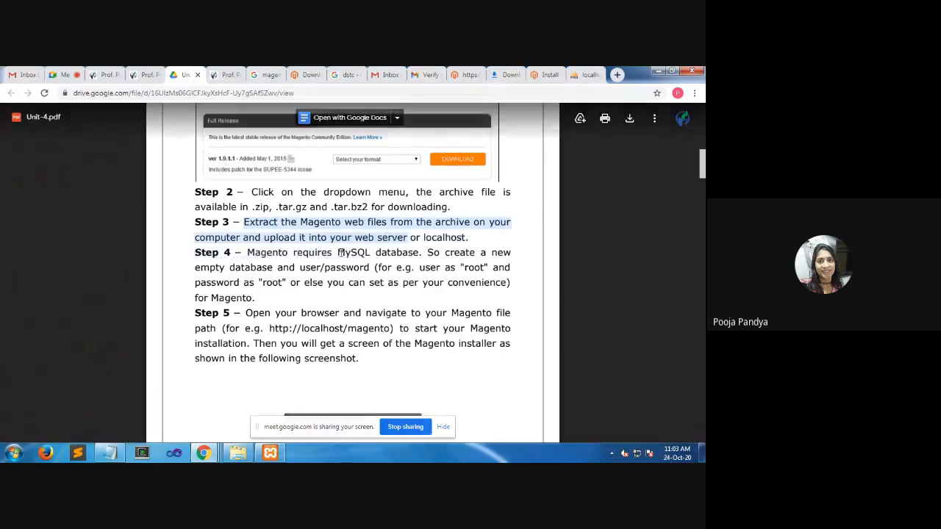
{"action": "left_click", "coordinate": [417, 253]}
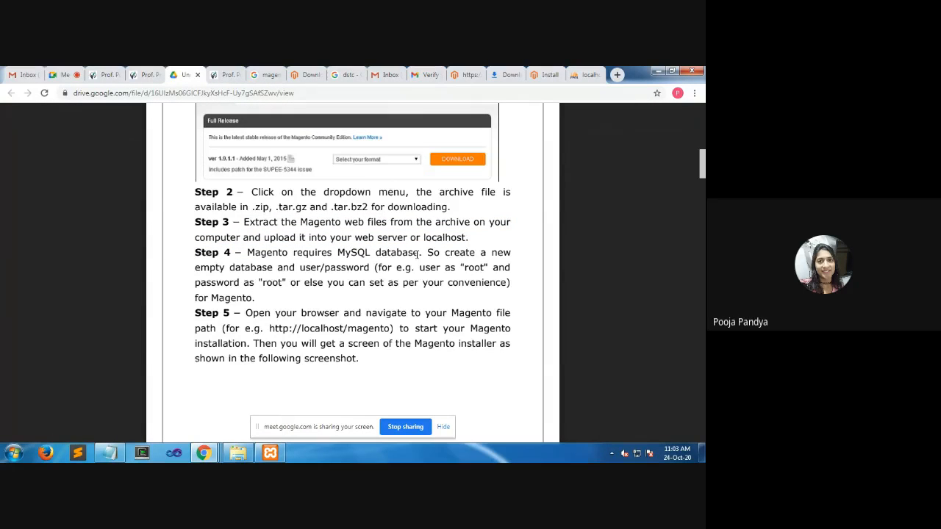
Read step 5 of the PDF about opening the Magento file path in a browser to start the installation
{"action": "scroll", "coordinate": [417, 254], "scroll_direction": "down", "scroll_amount": 1}
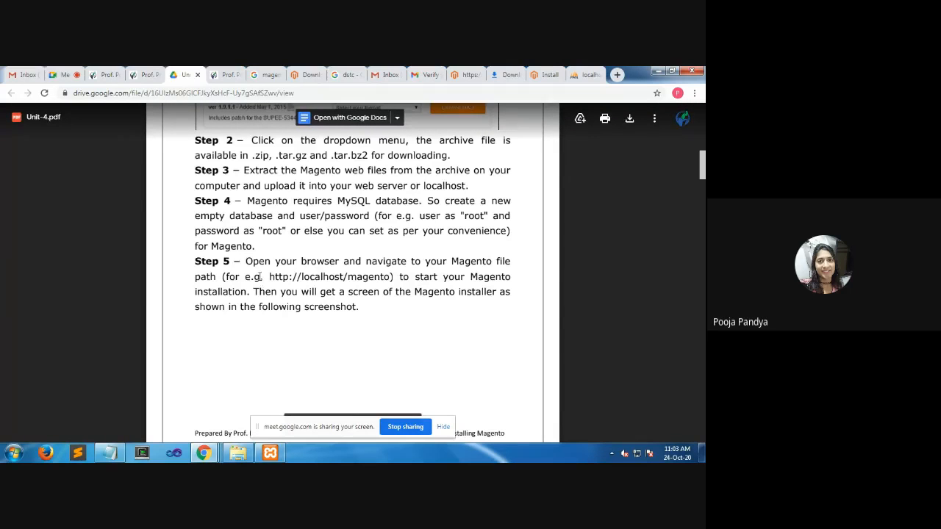
{"action": "left_click_drag", "start_coordinate": [245, 261], "coordinate": [412, 278]}
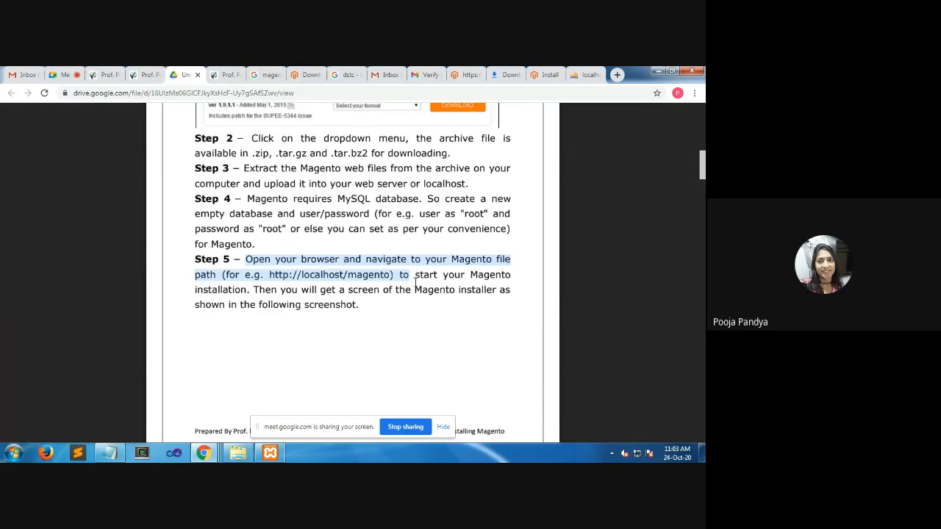
{"action": "scroll", "coordinate": [419, 243], "scroll_direction": "down", "scroll_amount": 2}
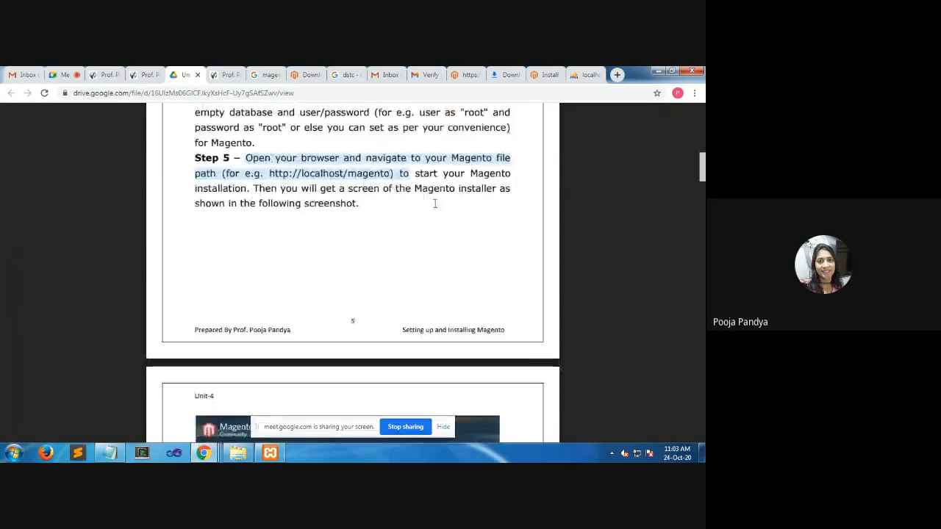
{"action": "left_click", "coordinate": [462, 179]}
{"action": "left_click_drag", "start_coordinate": [196, 190], "coordinate": [298, 196]}
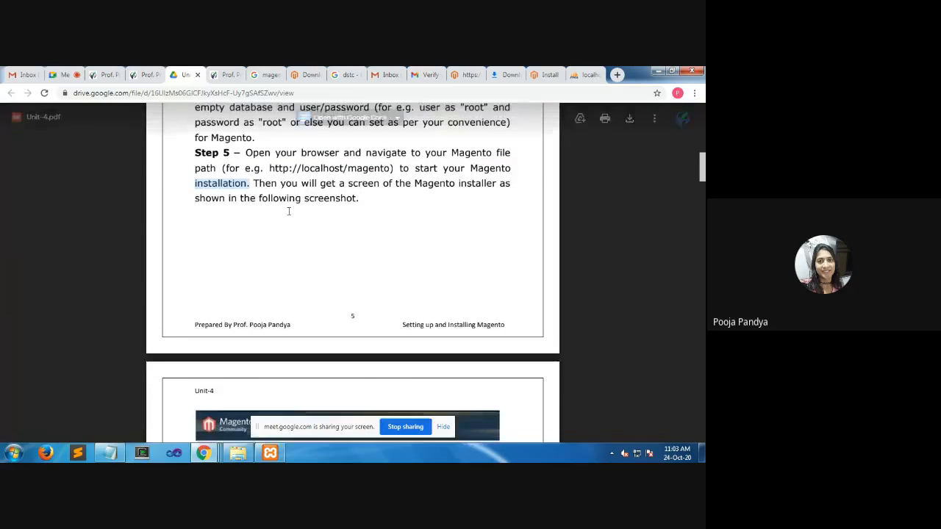
Review the PDF's steps 6 and 7 on the Magento Downloader screens, and check the installation progress in the setup wizard
{"action": "scroll", "coordinate": [294, 206], "scroll_direction": "down", "scroll_amount": 6}
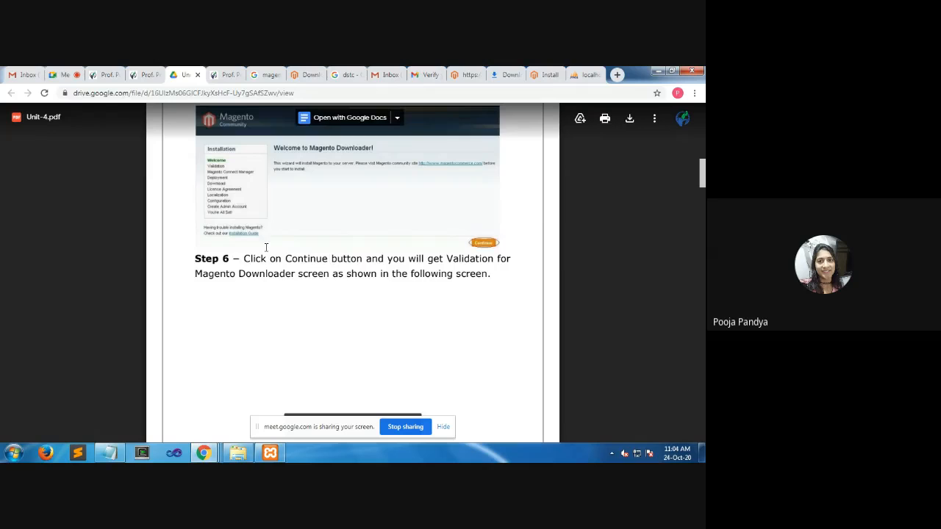
{"action": "scroll", "coordinate": [268, 257], "scroll_direction": "up", "scroll_amount": 3}
{"action": "scroll", "coordinate": [269, 269], "scroll_direction": "down", "scroll_amount": 4}
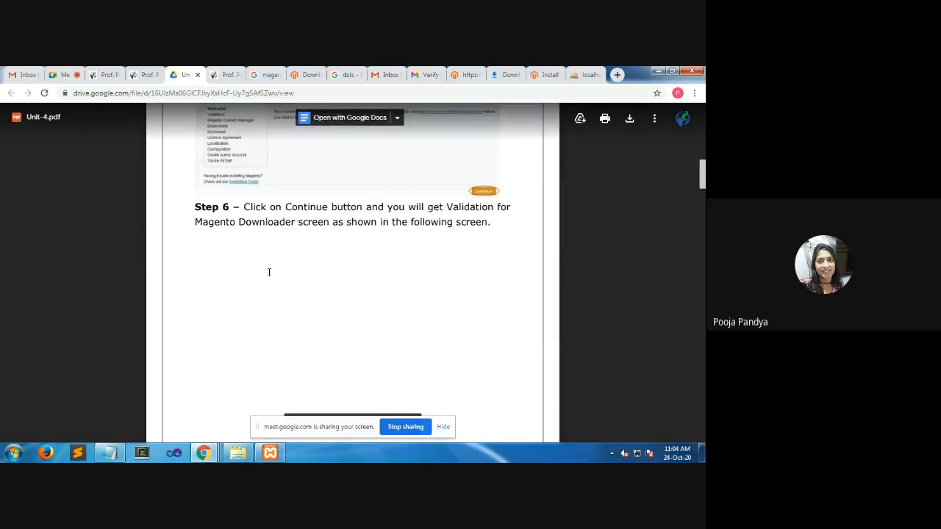
{"action": "scroll", "coordinate": [269, 271], "scroll_direction": "down", "scroll_amount": 6}
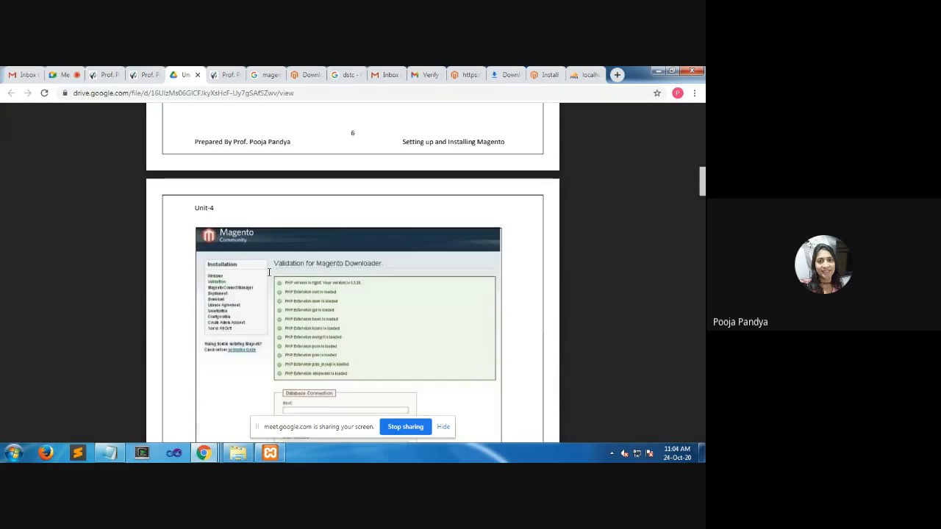
{"action": "scroll", "coordinate": [269, 272], "scroll_direction": "down", "scroll_amount": 5}
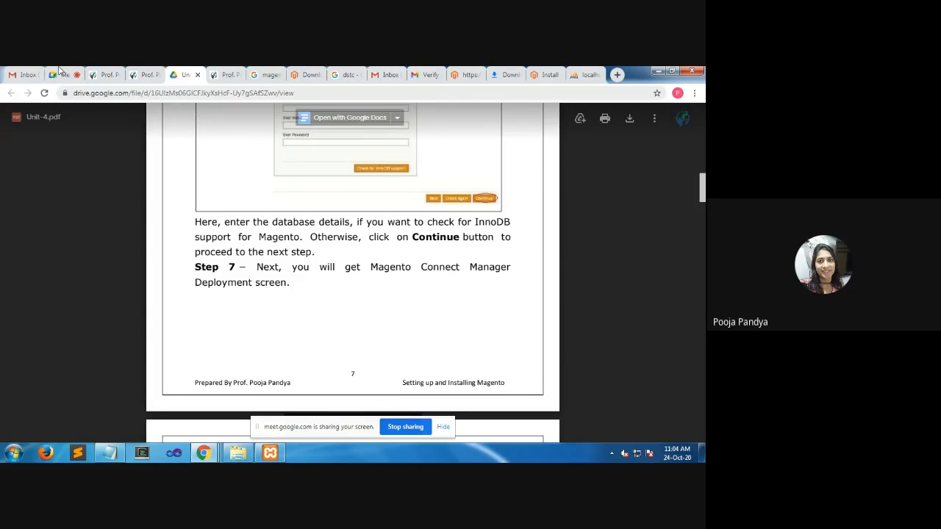
{"action": "left_click", "coordinate": [550, 75]}
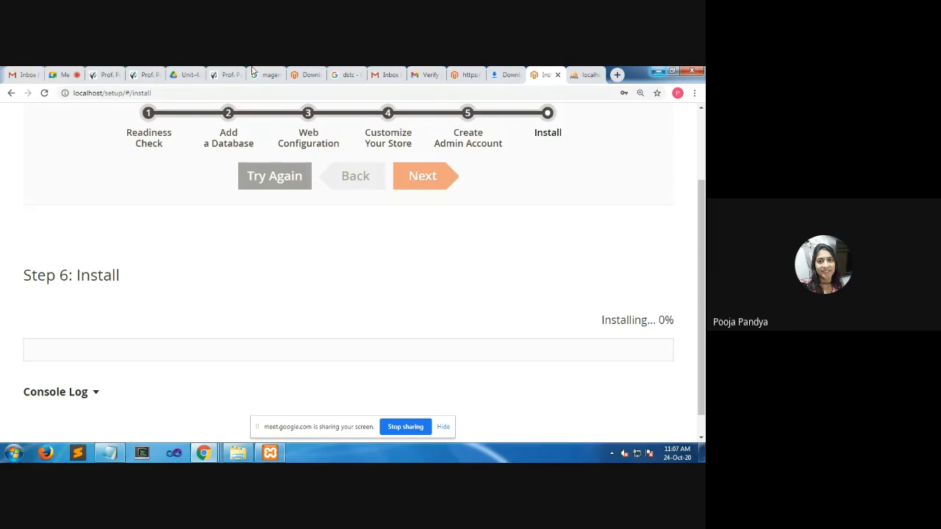
Switch to the Google Meet call, pin your own tile to the main screen, and go back from the meeting page
{"action": "left_click", "coordinate": [65, 75]}
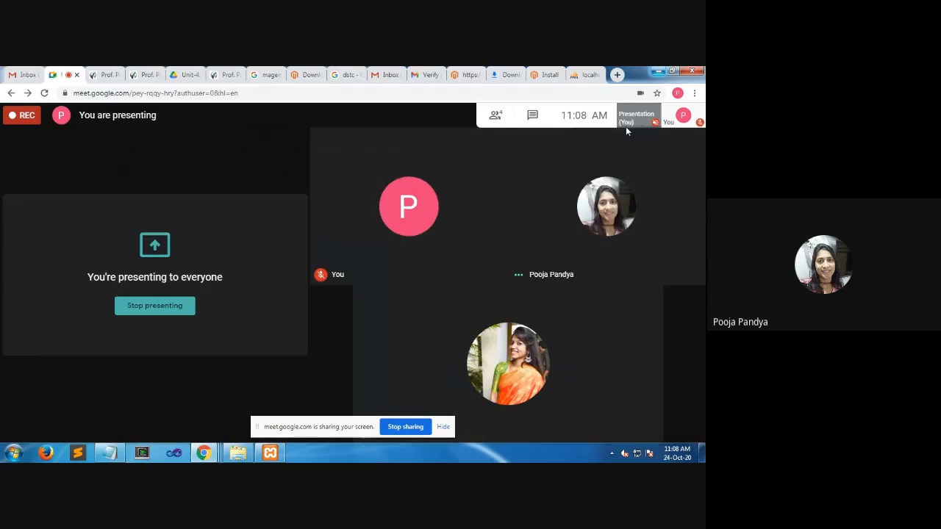
{"action": "mouse_move", "coordinate": [679, 121]}
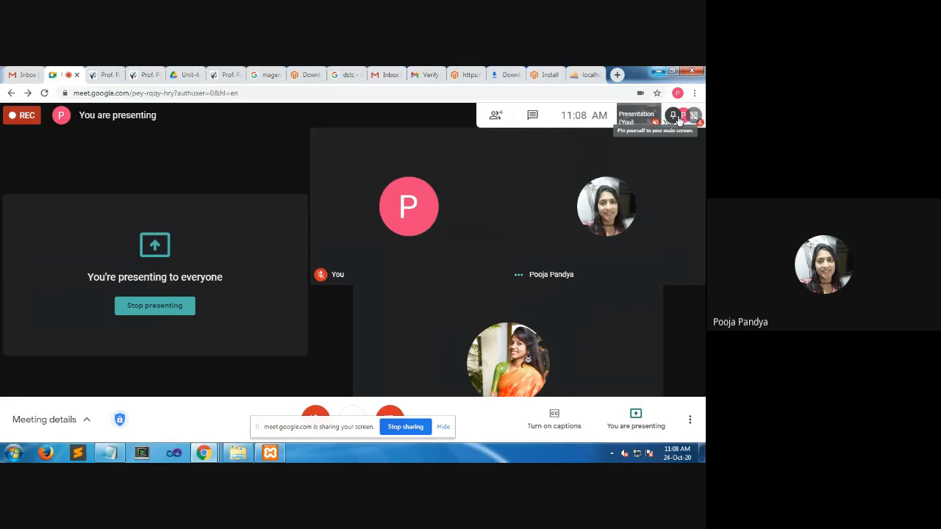
{"action": "left_click", "coordinate": [678, 120]}
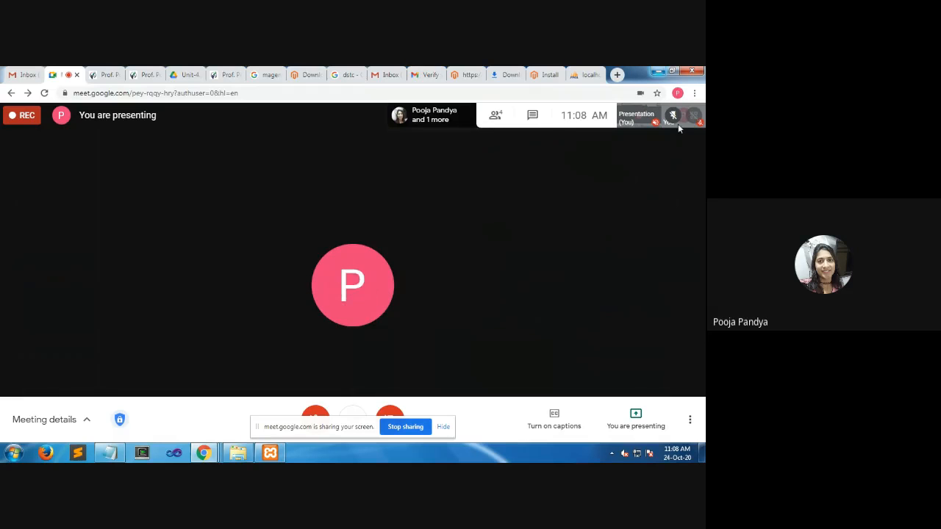
{"action": "left_click", "coordinate": [14, 95]}
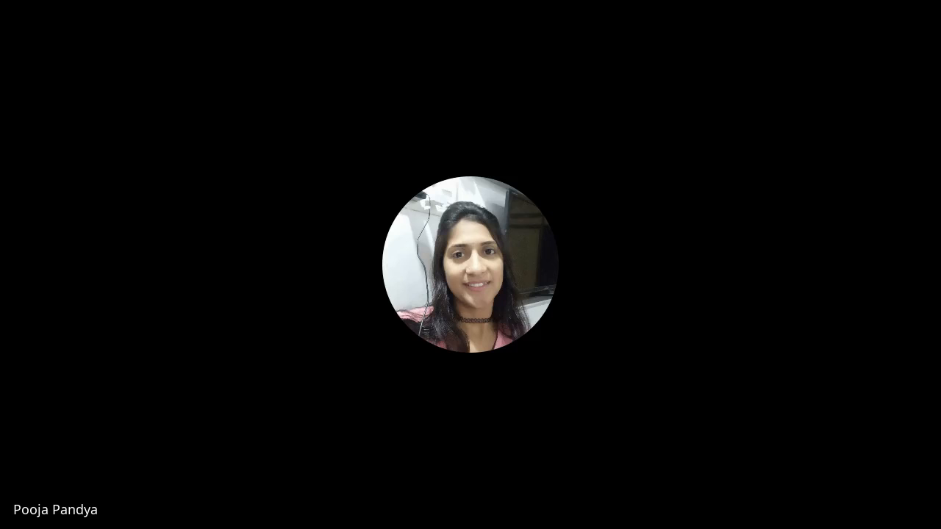